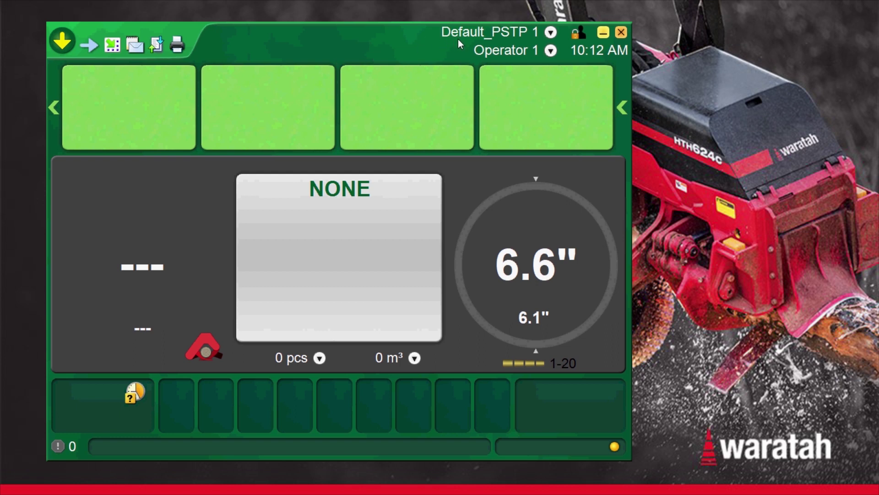
- Open the Preselections list for Species1, showing PS 1 with Product 1 at 49'2.5"
click(552, 33)
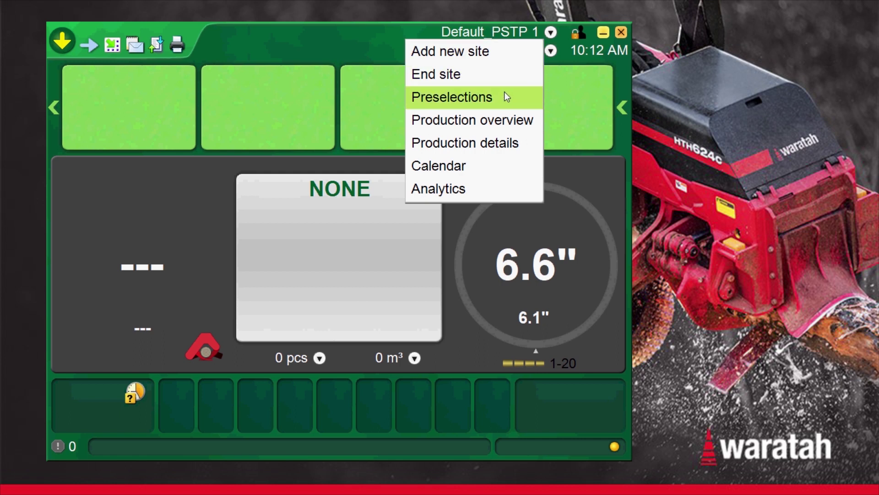
click(503, 97)
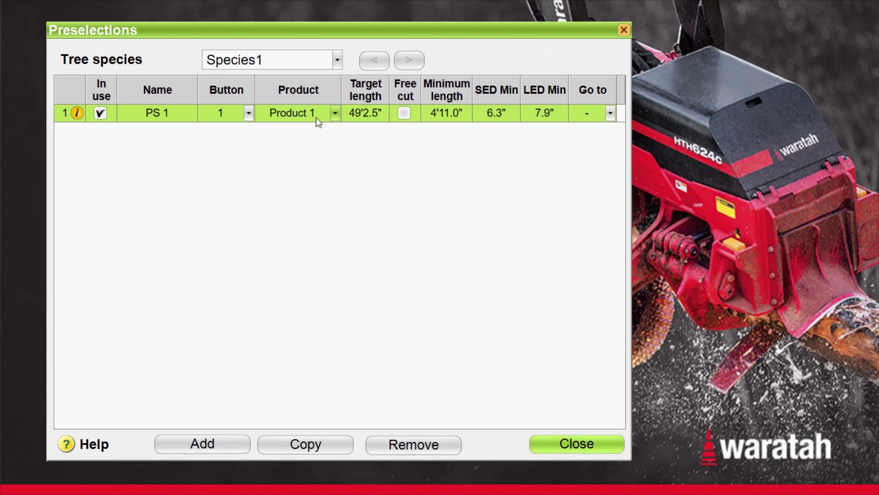
- Close the preselections and open Species1's product list via Bucking instructions > Tree species
click(555, 441)
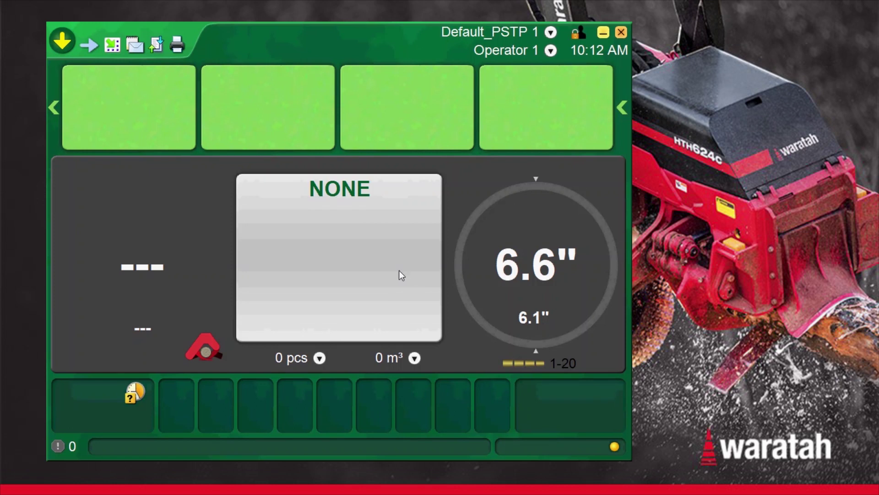
click(63, 42)
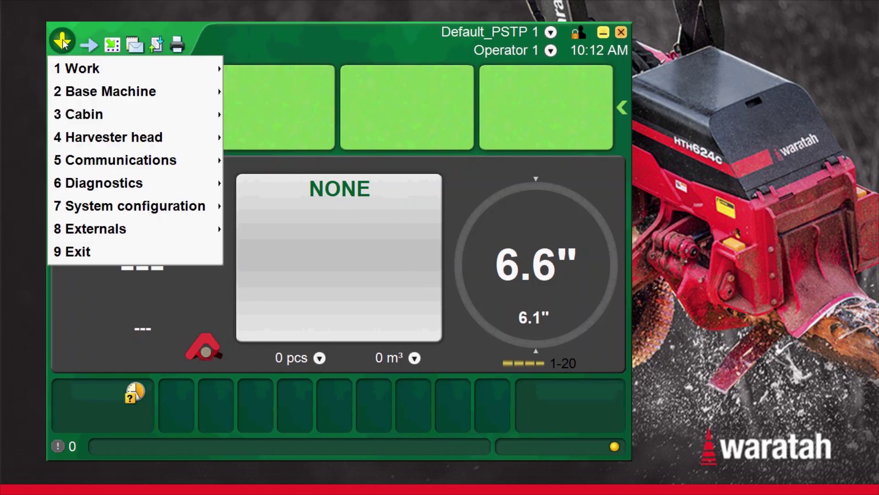
mouse_move(102, 65)
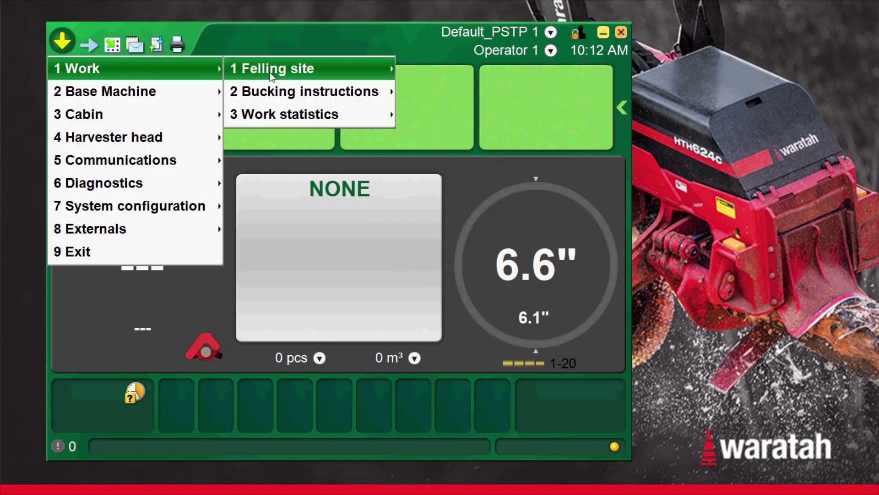
mouse_move(277, 90)
click(426, 94)
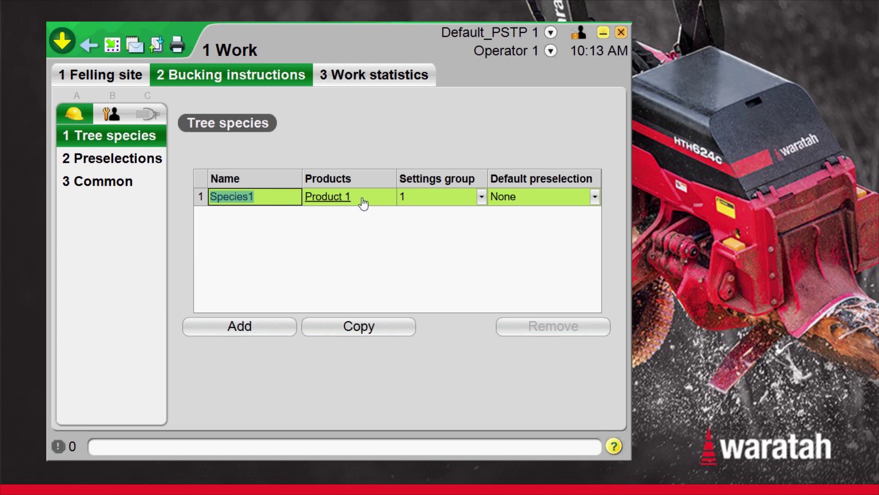
click(337, 200)
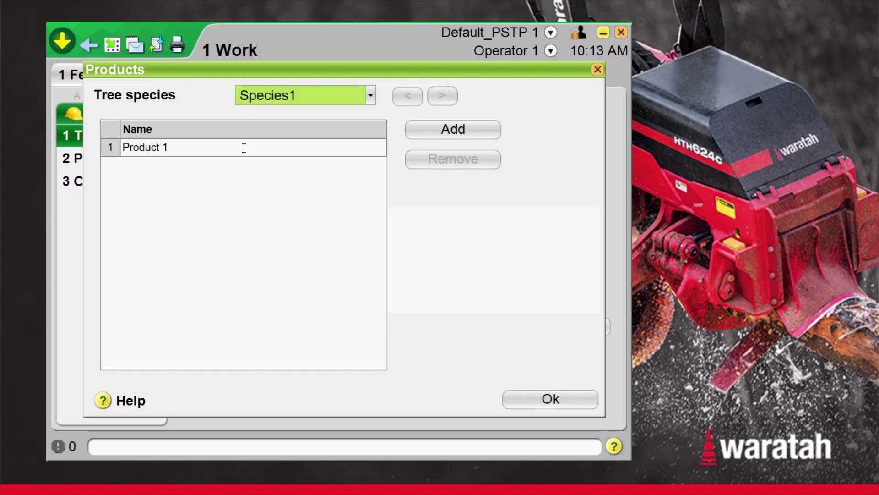
- Rename Product 1 to Sawlog
click(244, 147)
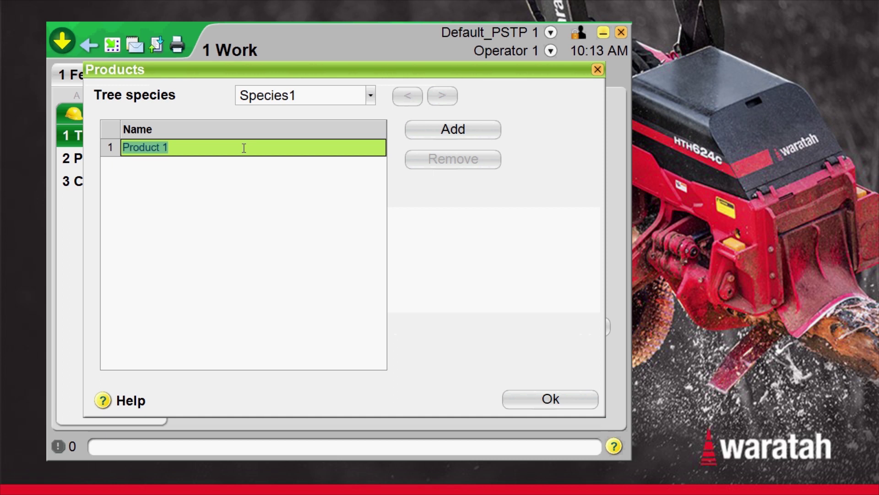
text(Sa2)
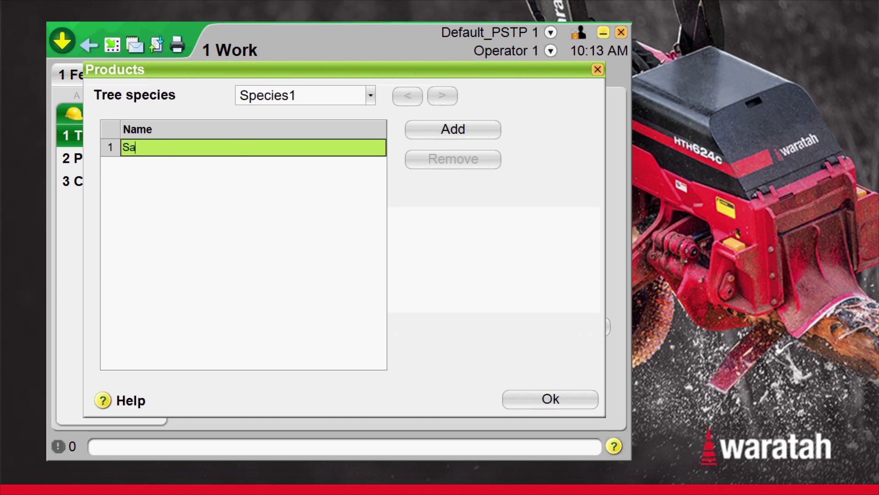
key(BackSpace)
text(wlog)
- Add a second Species1 product named Pulp
click(466, 128)
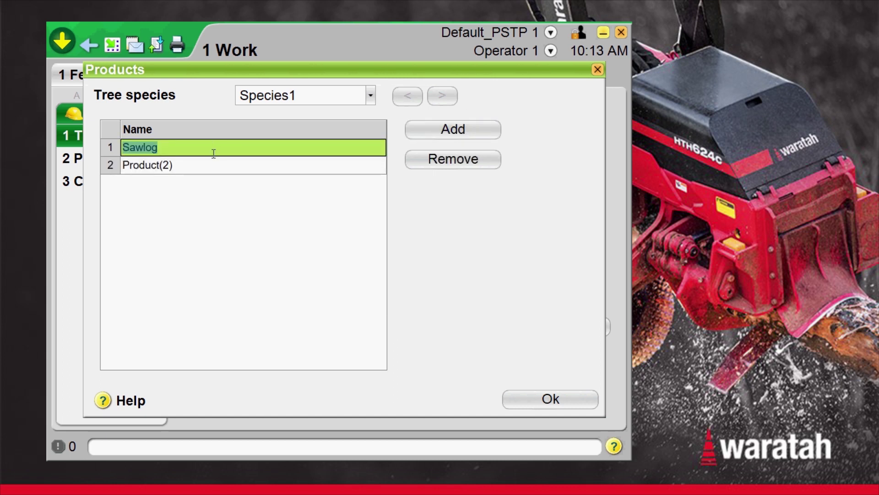
click(212, 163)
text(Pulp)
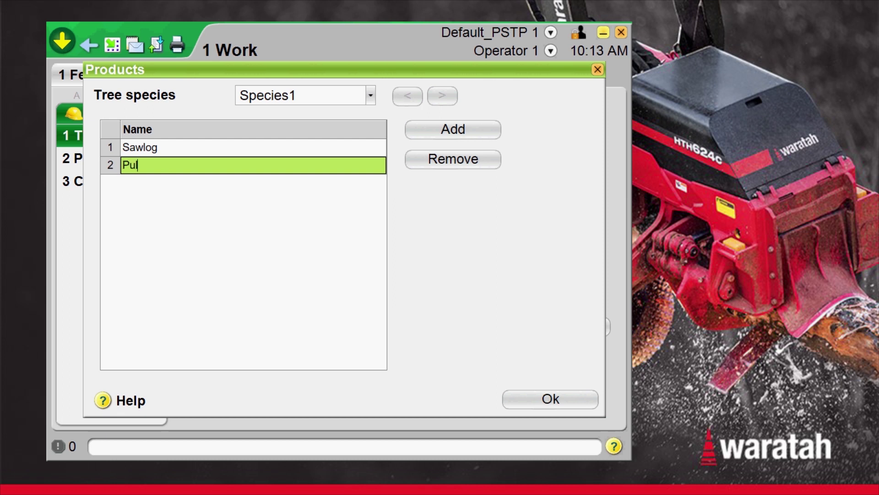
- Add a third product named Peeler and confirm the product list
click(439, 133)
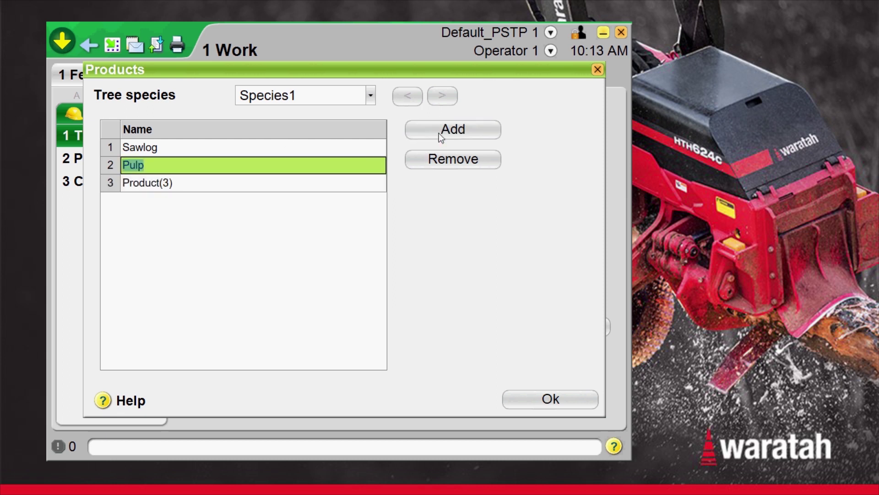
click(206, 187)
click(199, 186)
key(BackSpace)
key(BackSpace)
key(BackSpace)
key(BackSpace)
key(BackSpace)
key(BackSpace)
key(BackSpace)
key(BackSpace)
key(BackSpace)
key(BackSpace)
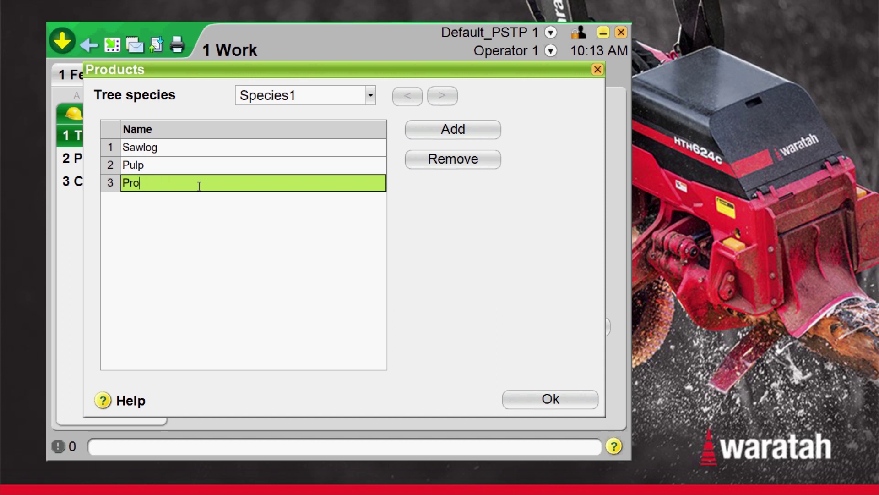
text(Peeler)
click(518, 404)
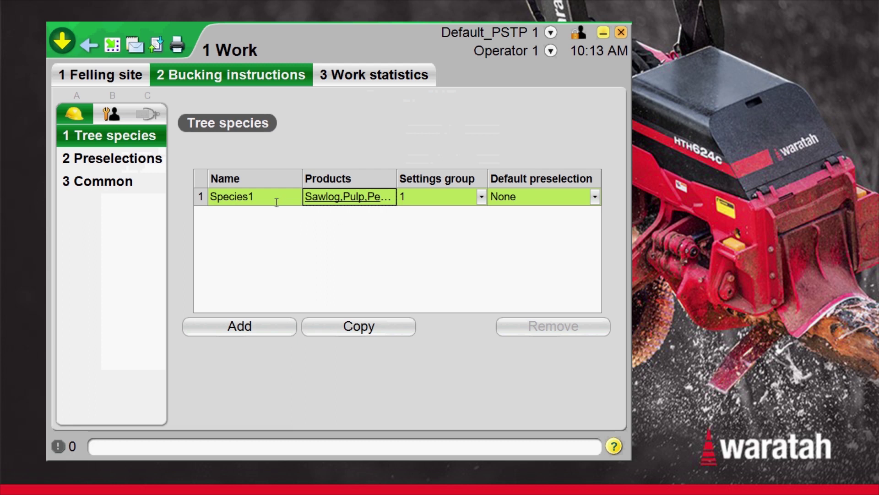
- Rename tree species Species1 to Pine and go back to the main production screen
double_click(243, 197)
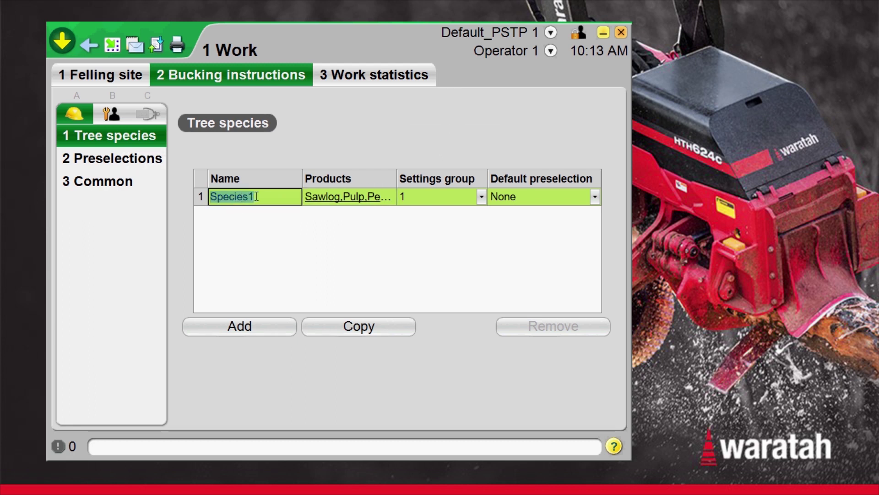
text(Pine)
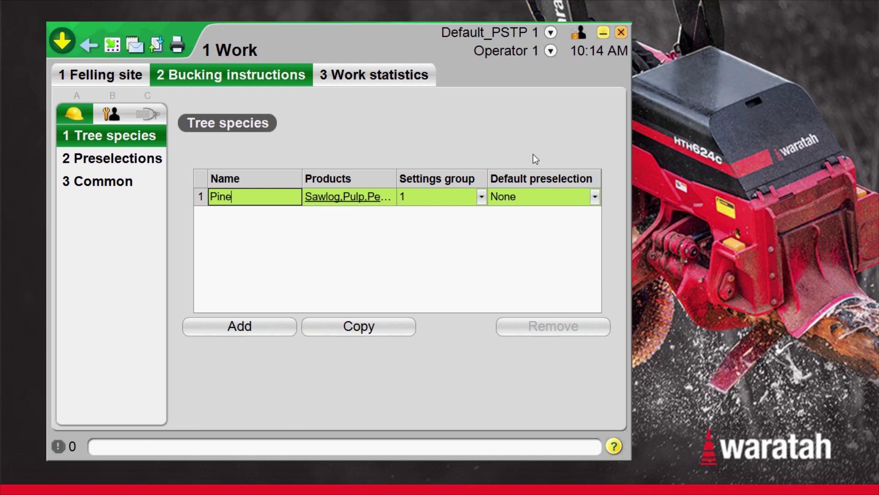
click(87, 43)
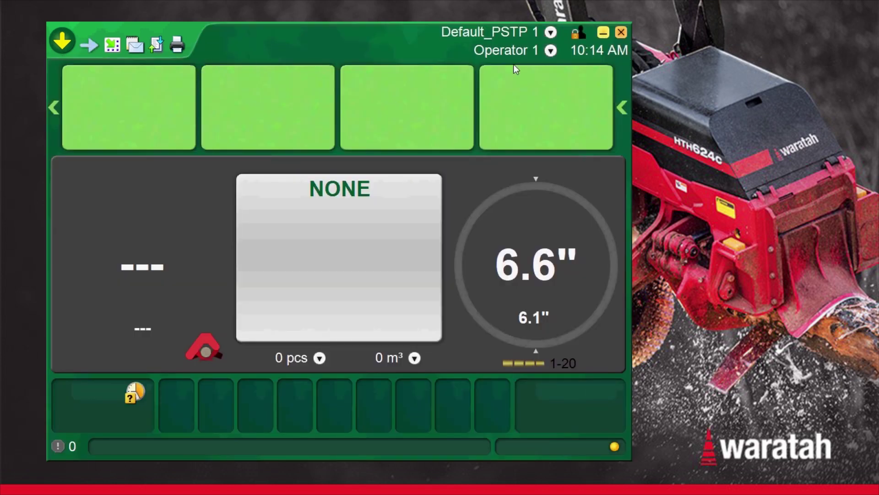
- Open Pine's Preselections list, where PS 1 now uses the Sawlog product
click(551, 33)
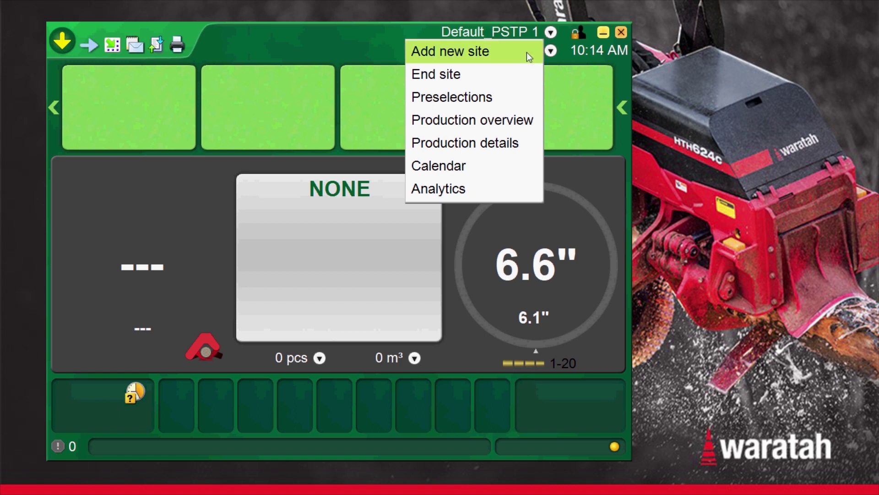
click(504, 94)
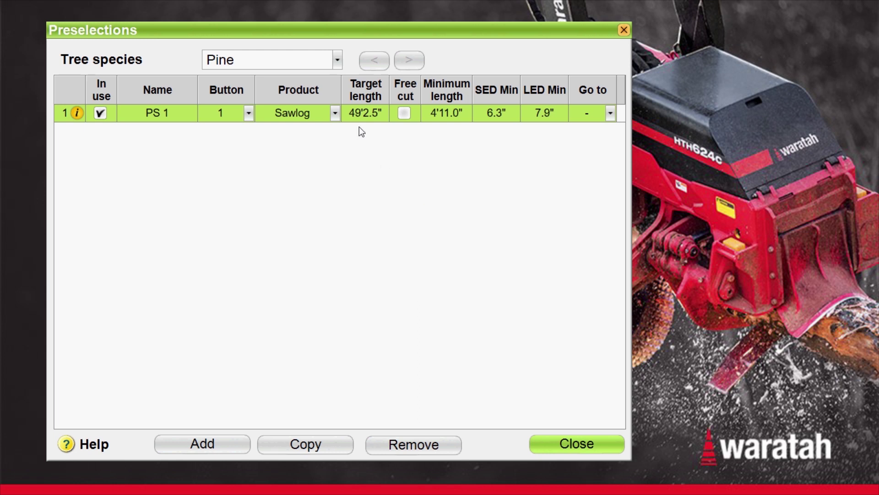
- Open preselection PS 1's details and name it Large CTL
click(77, 113)
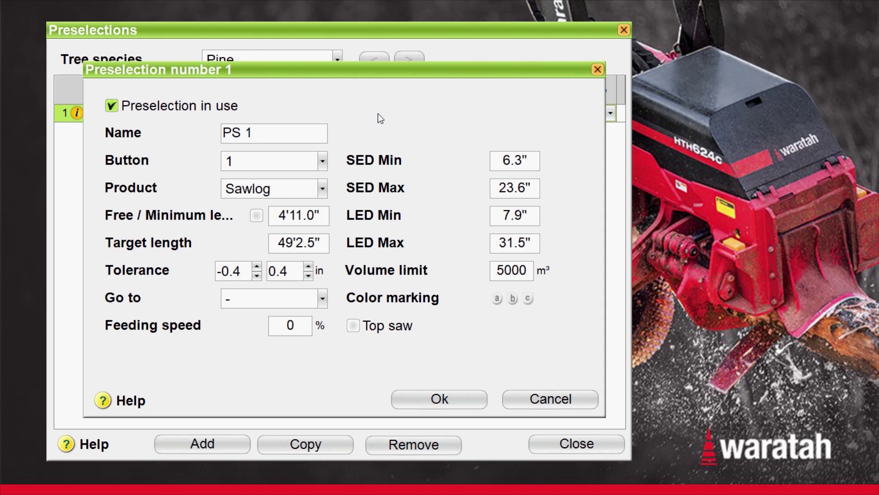
click(273, 133)
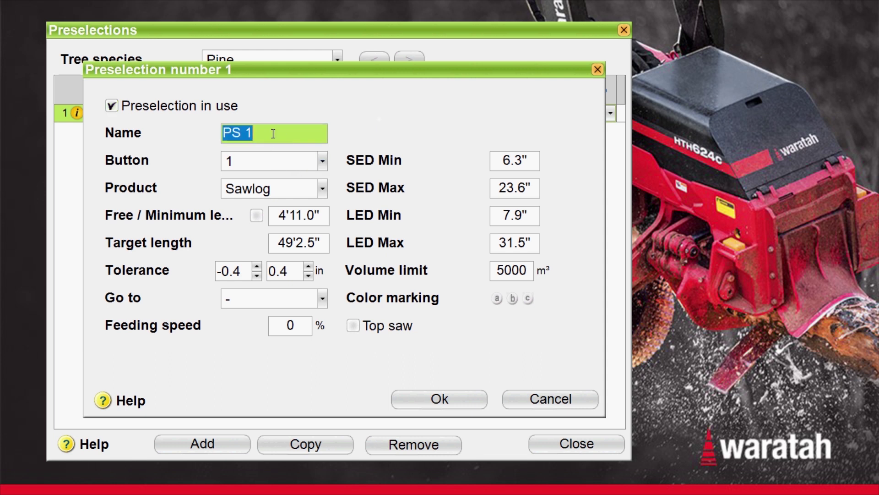
text(Large CTL)
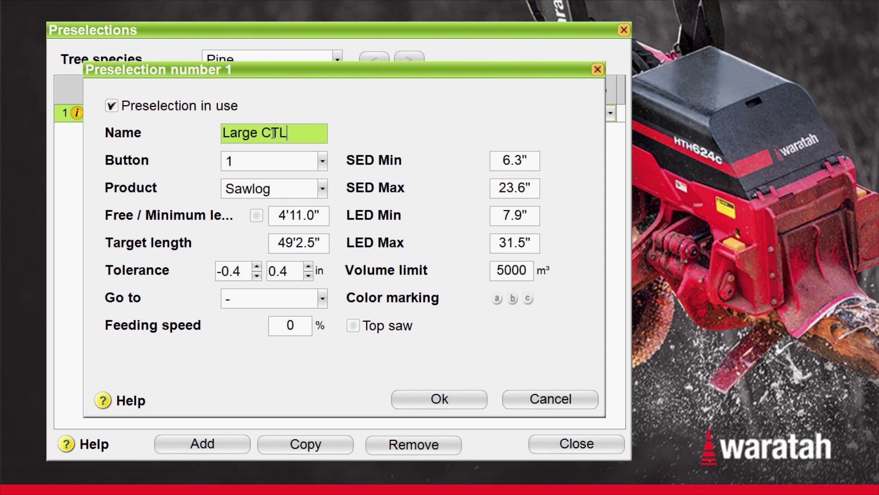
- Zero the minimum length and set the target length to 20'4.0"
double_click(283, 215)
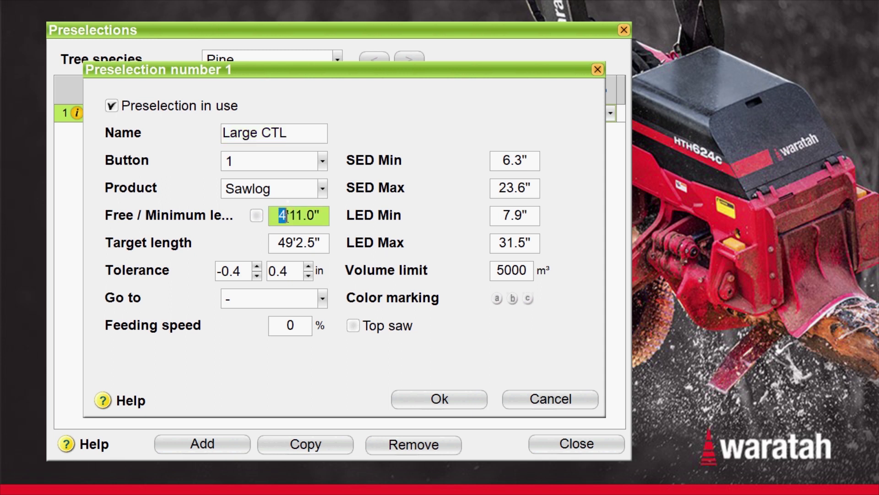
text(0)
double_click(287, 215)
text(00)
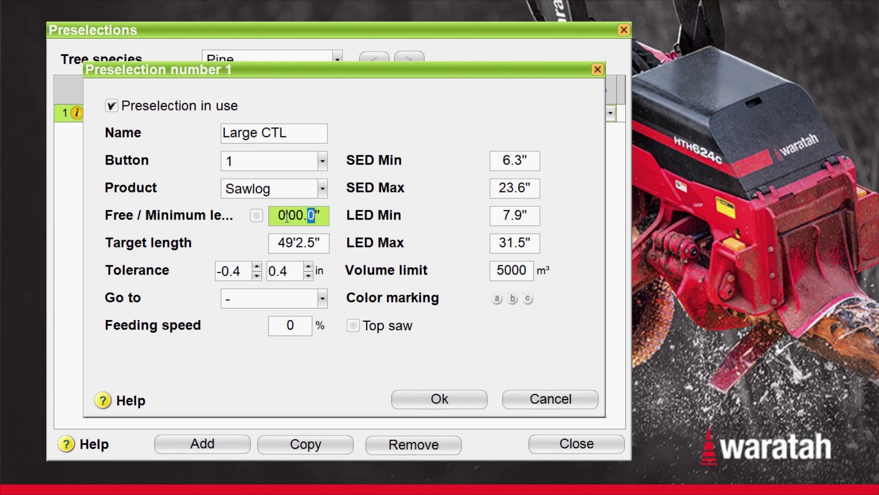
double_click(289, 243)
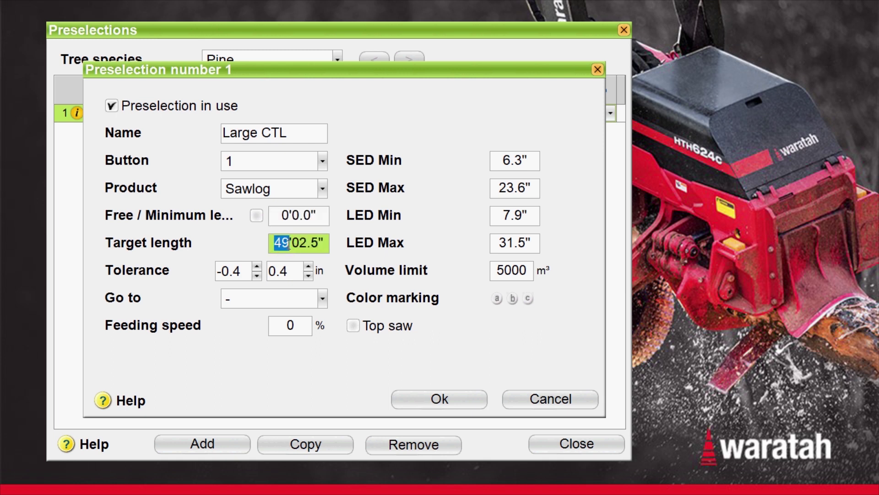
text(20'04.)
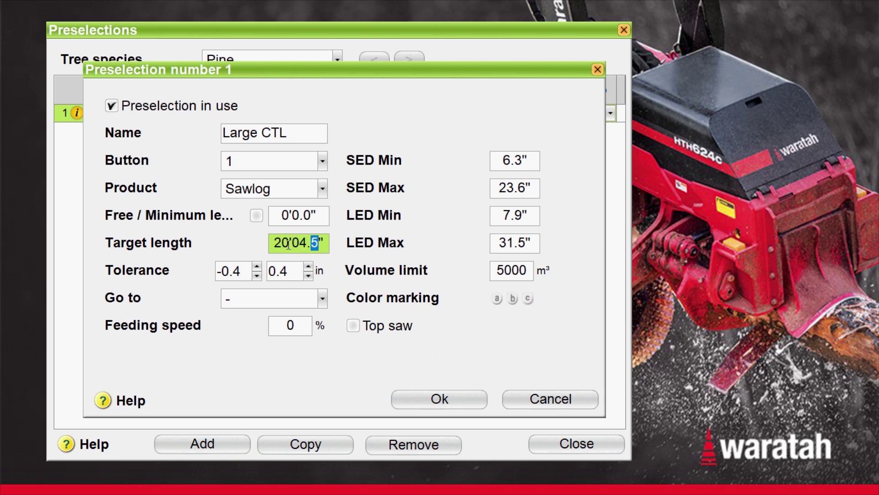
text(0)
key(Tab)
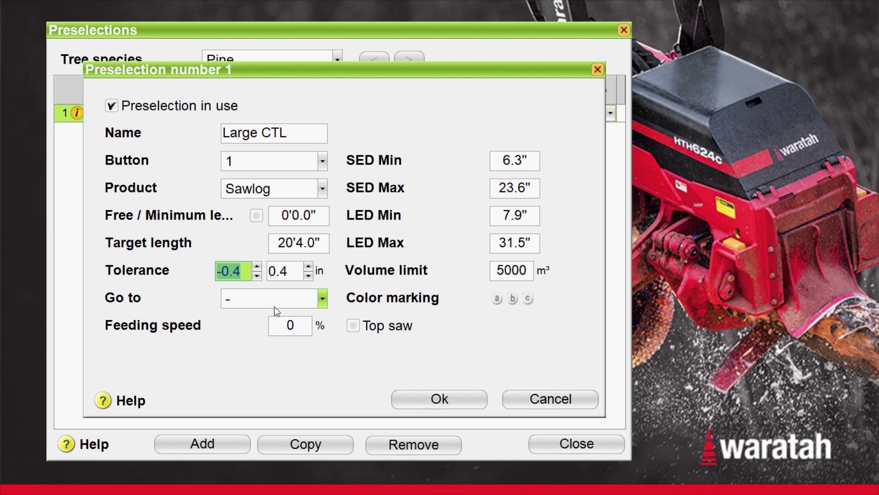
- Set feeding speed to 100% and SED range to 3.5–40.0"
click(299, 324)
text(100)
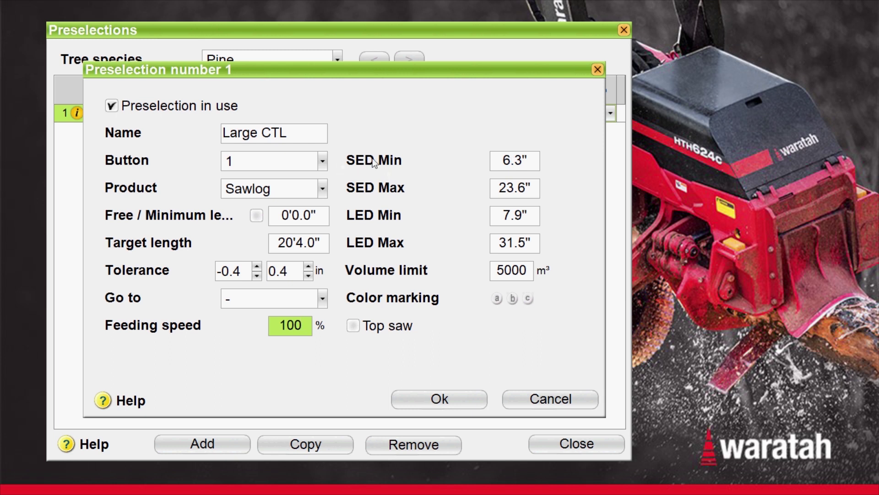
double_click(512, 162)
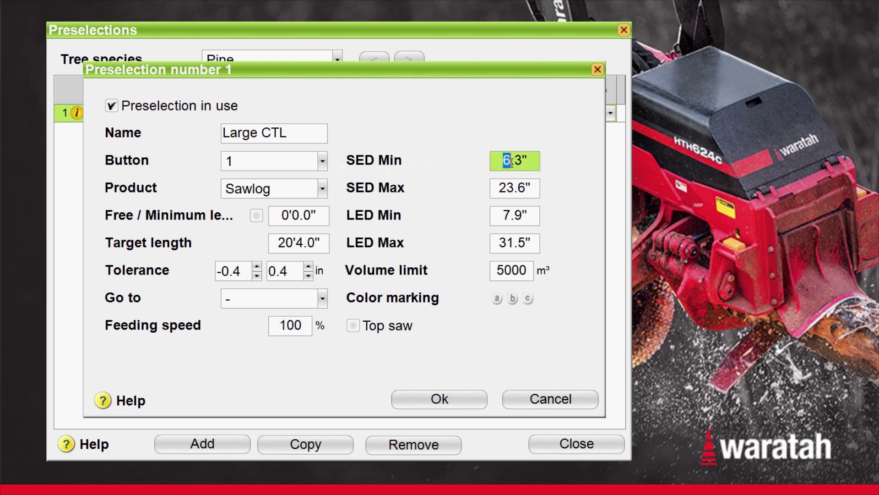
text(3.5)
key(Tab)
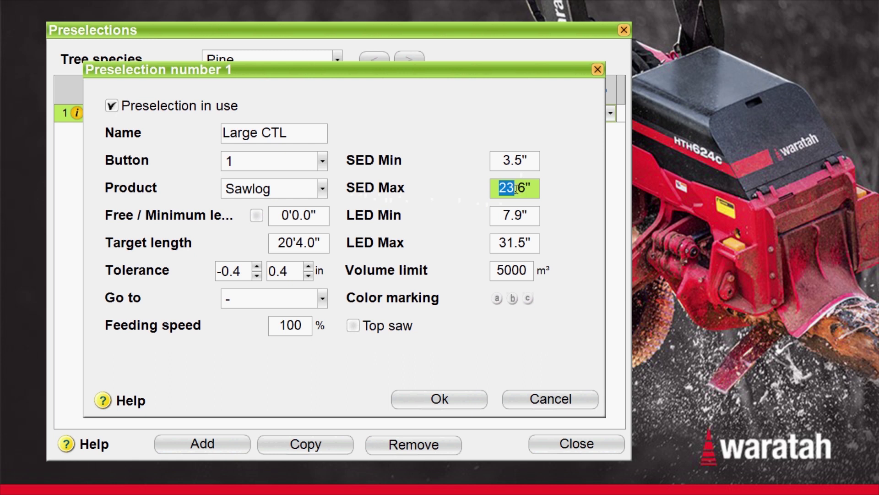
text(40.0)
key(Tab)
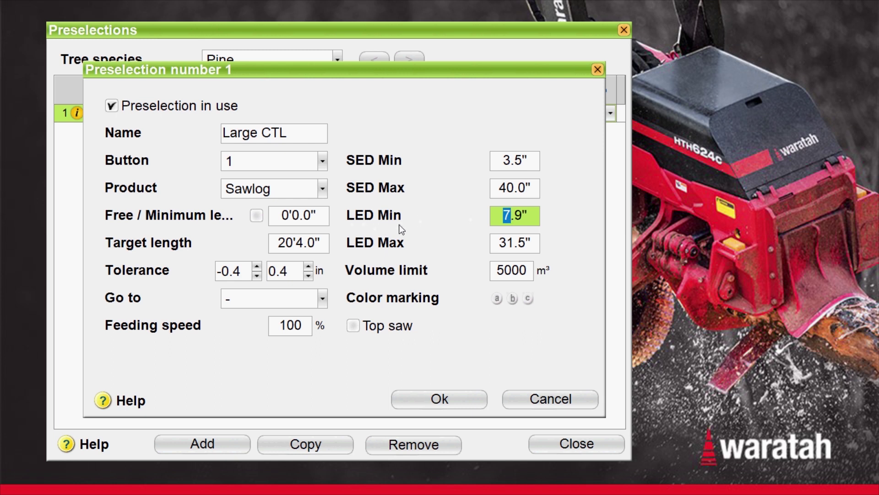
- Set LED range to 0.0–40.0" and volume limit to 0, then save preselection 1
text(0)
key(Right)
text(0)
click(528, 244)
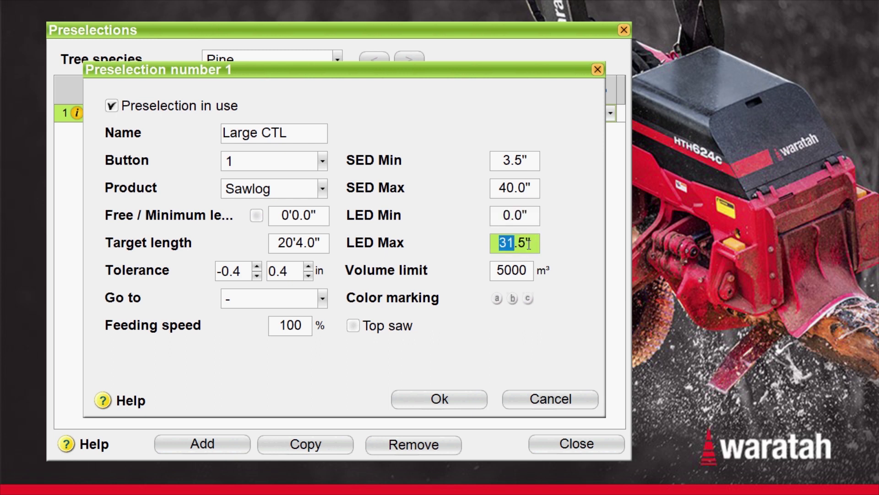
text(40.0)
click(531, 271)
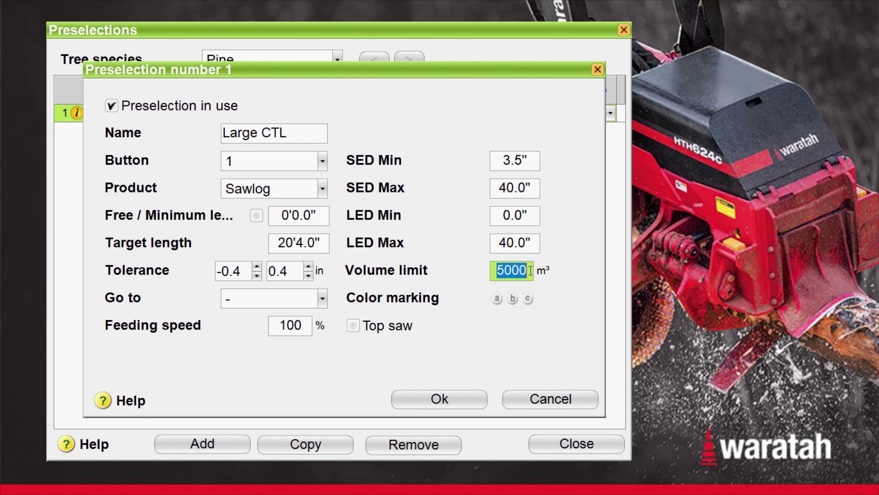
text(0)
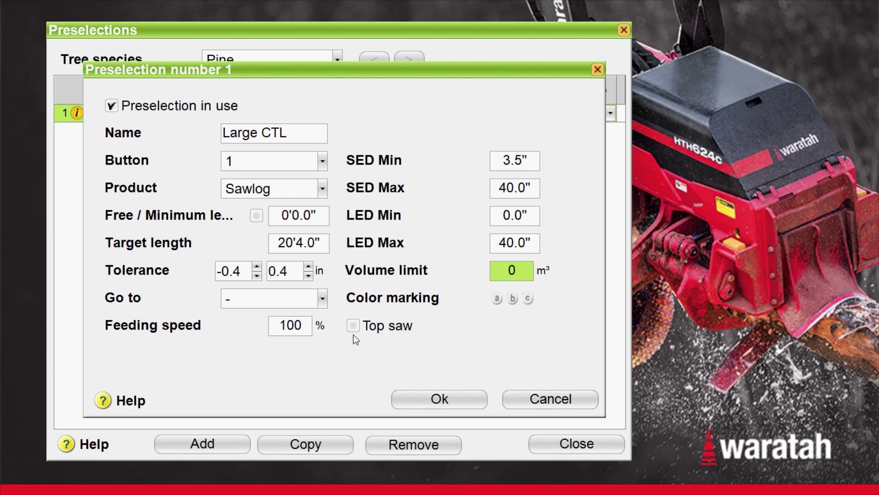
click(432, 400)
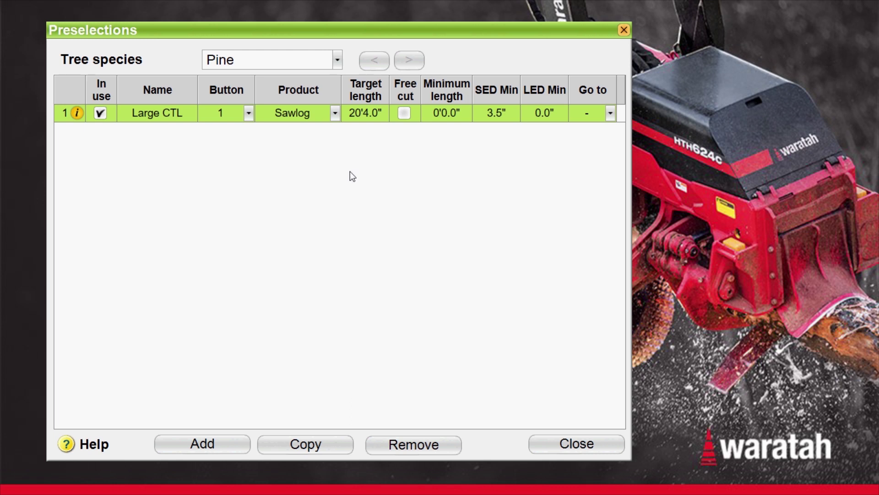
- Keep Sawlog as Large CTL's product and copy it five times into Large CTL(1)–(5)
click(272, 118)
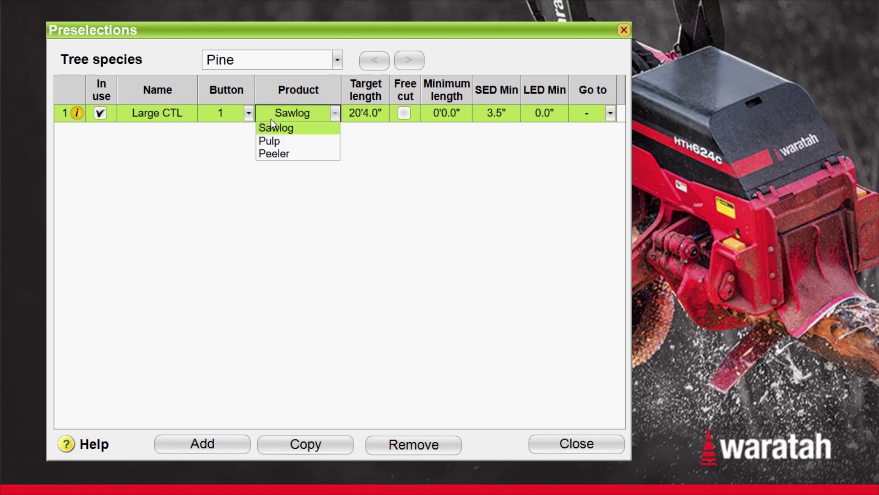
click(207, 134)
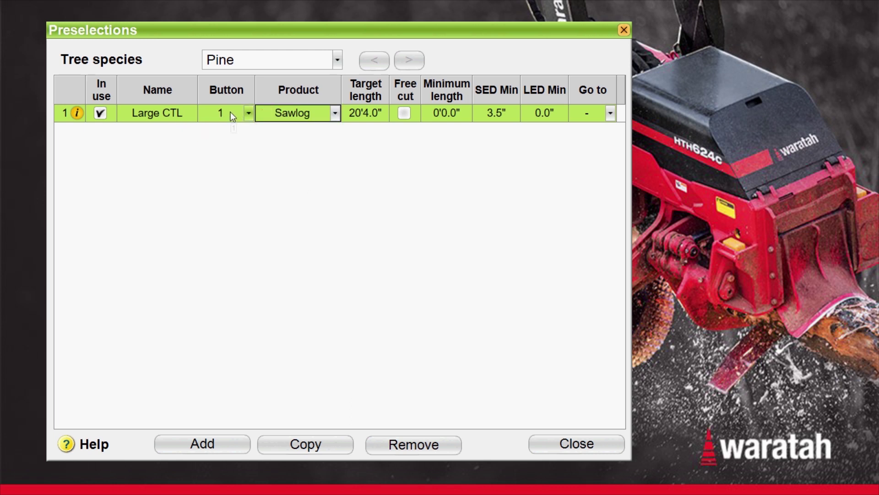
click(290, 448)
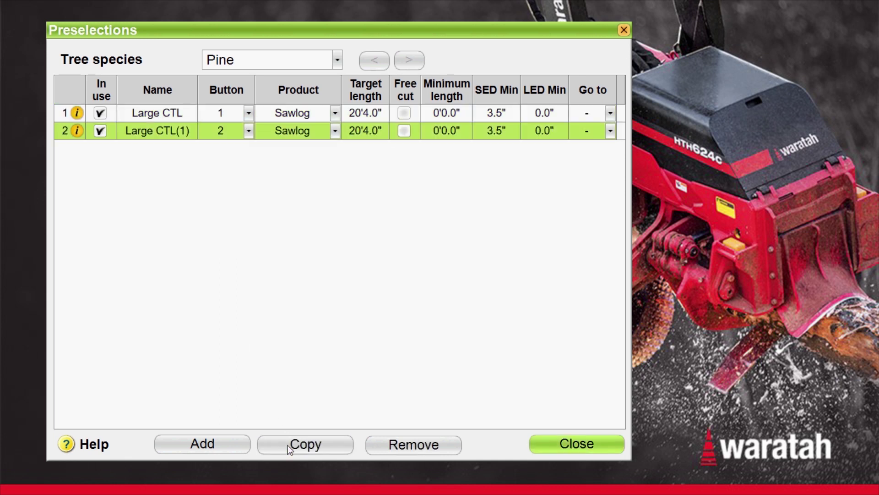
click(290, 448)
click(290, 449)
click(290, 449)
click(290, 449)
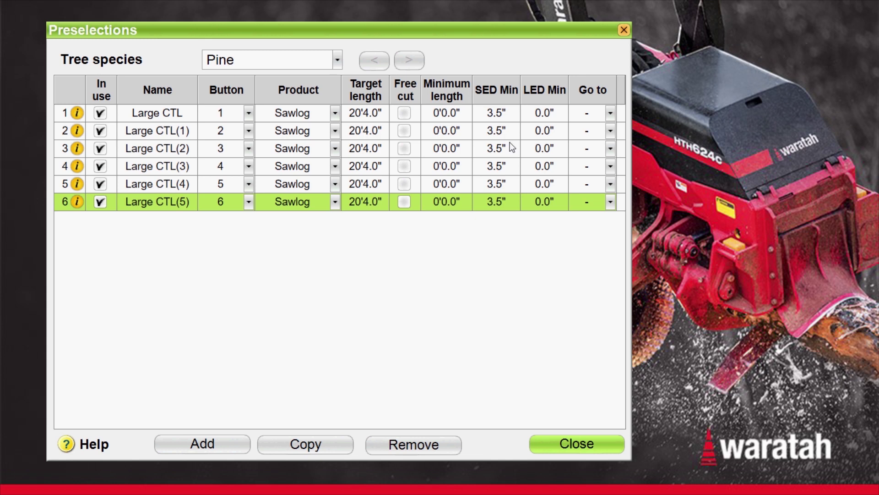
- Set rows 2–6 target lengths to 18'4.0", 16'4.0", 14'4.0", 12'4.0" and 10'4.0"
click(361, 133)
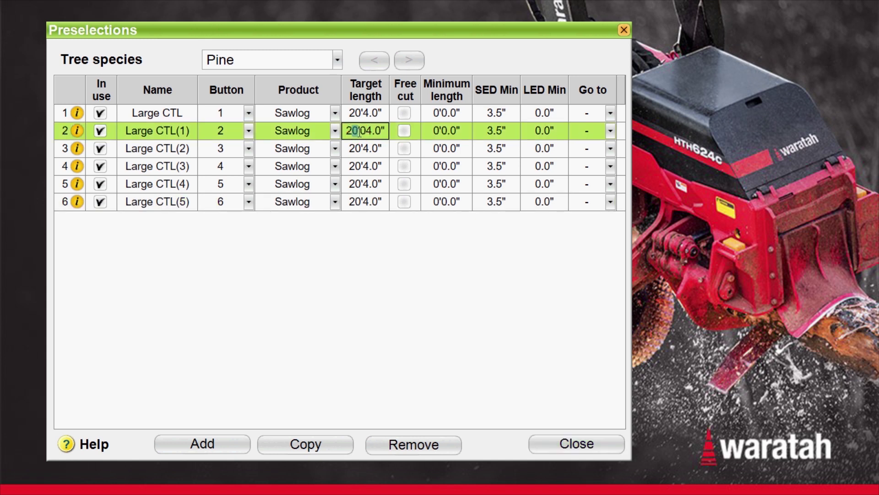
text(0)
text(18)
click(362, 148)
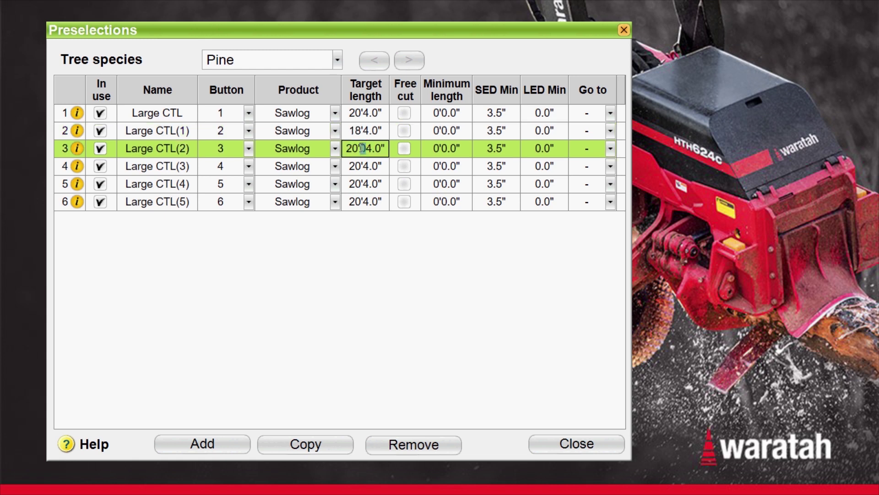
text(0)
text(16)
click(362, 165)
text(014)
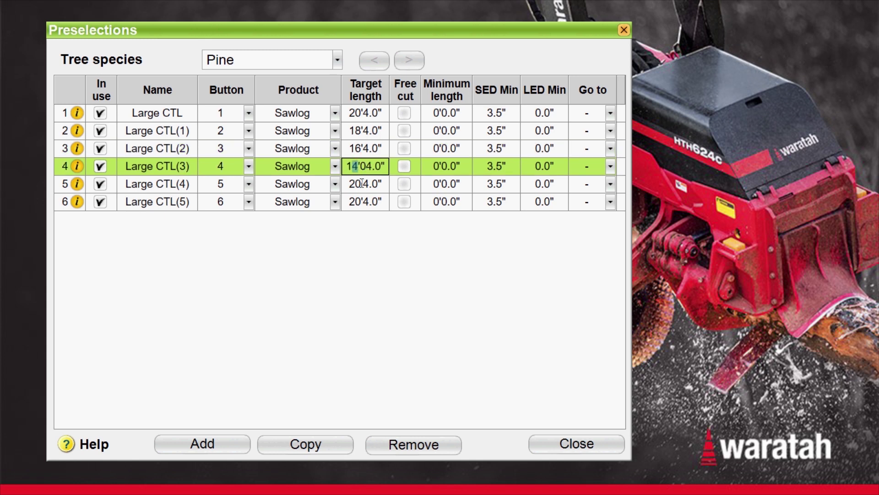
click(362, 185)
text(014)
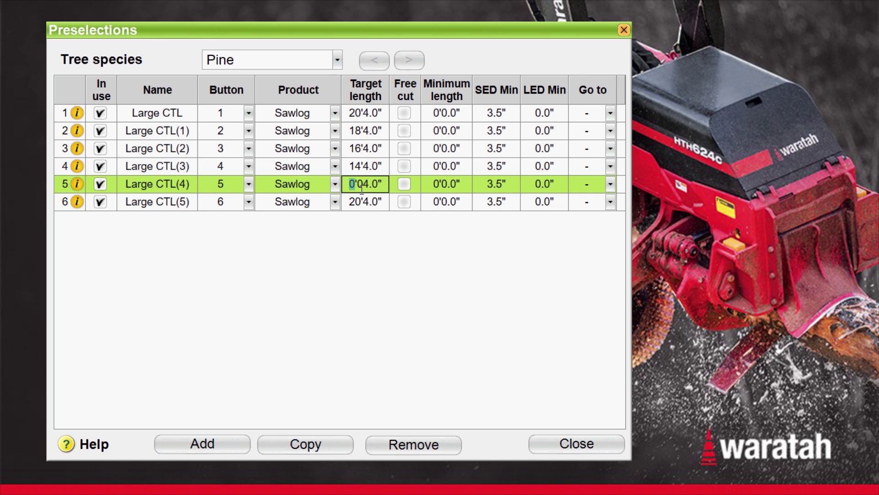
text(12)
click(361, 205)
text(10)
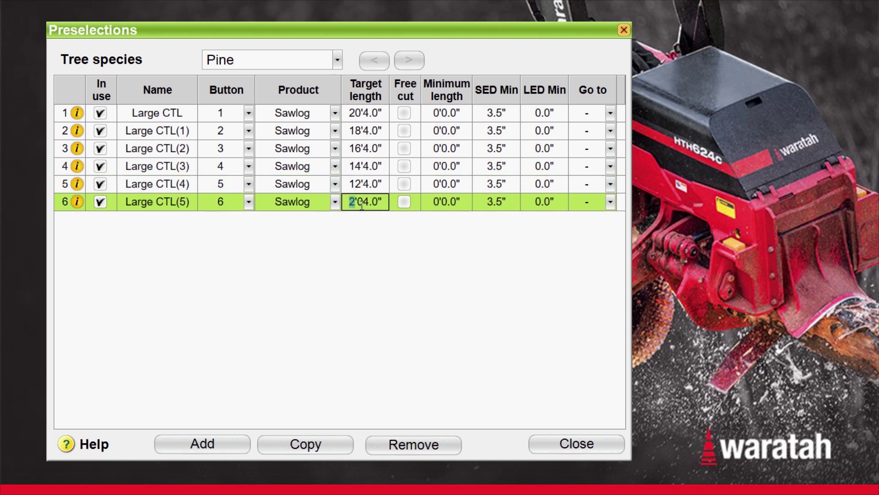
key(Tab)
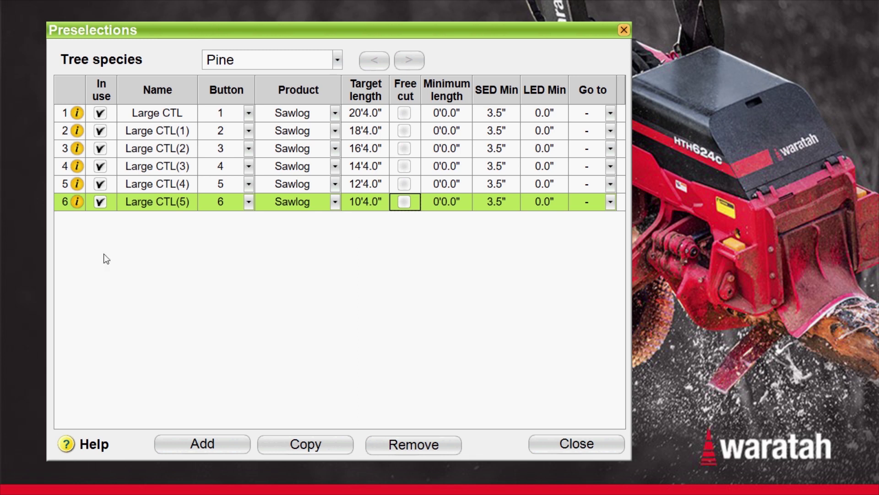
- Rename preselection 2 from Large CTL(1) to Large CTL 18 and save it
click(77, 132)
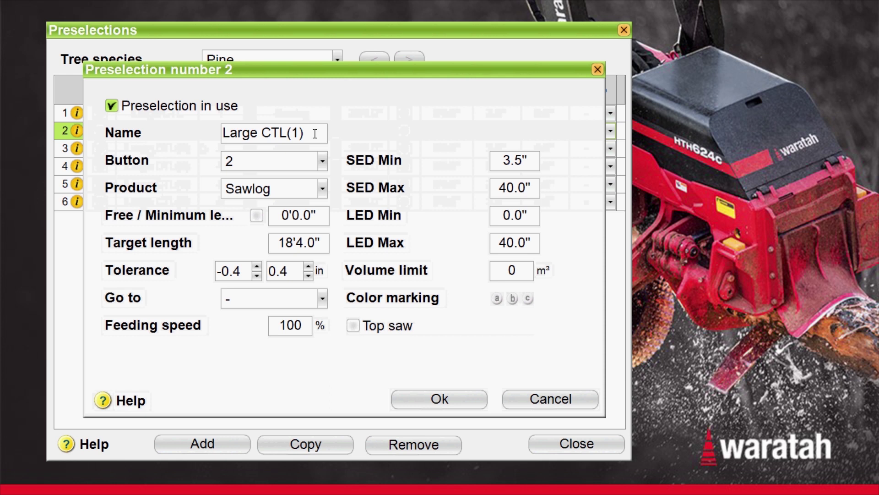
click(315, 133)
click(315, 133)
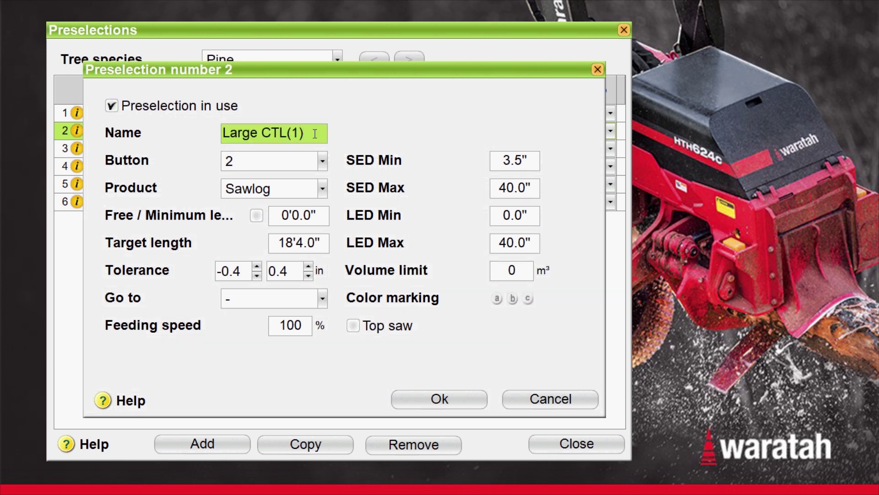
key(BackSpace)
key(BackSpace)
key(BackSpace)
text(18)
click(432, 402)
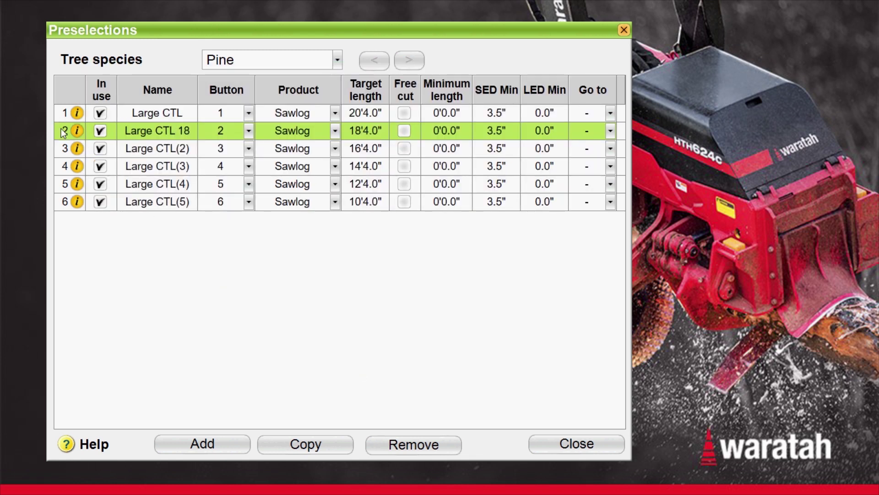
- Rename preselection 3 to Large CTL 16, then begin editing preselection 4's name
click(78, 148)
click(78, 148)
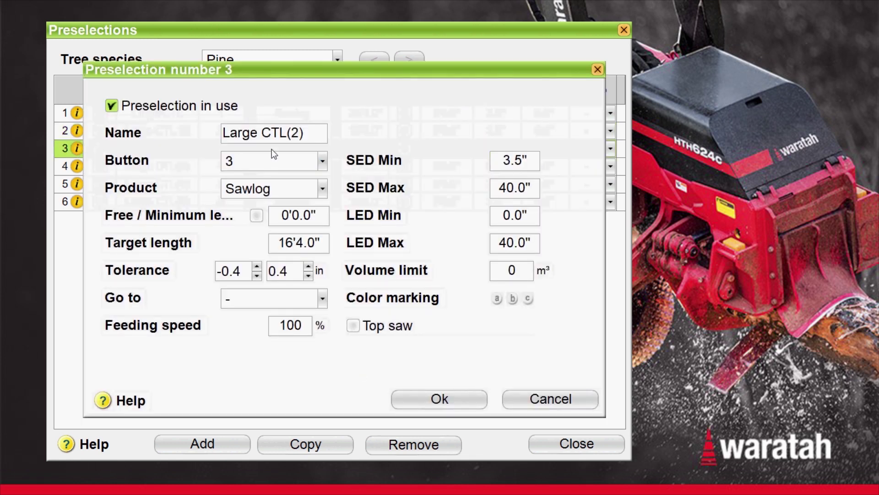
click(313, 132)
click(313, 132)
key(BackSpace)
key(BackSpace)
key(BackSpace)
text(16)
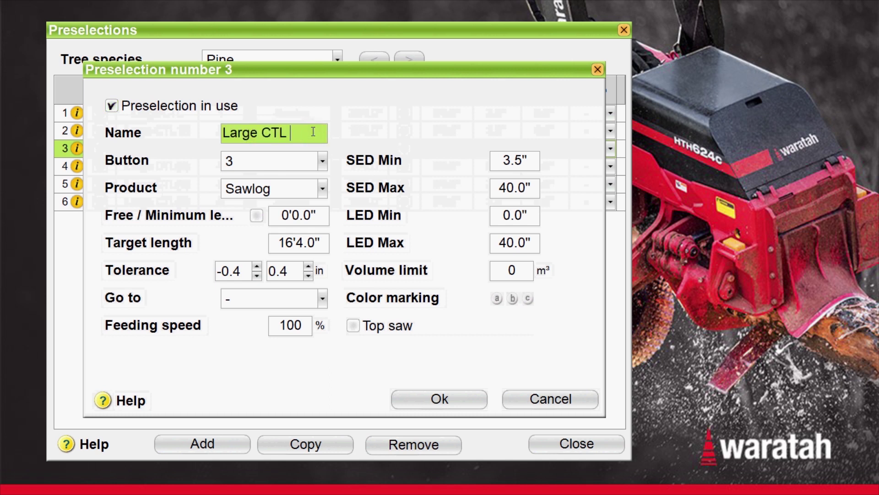
click(447, 397)
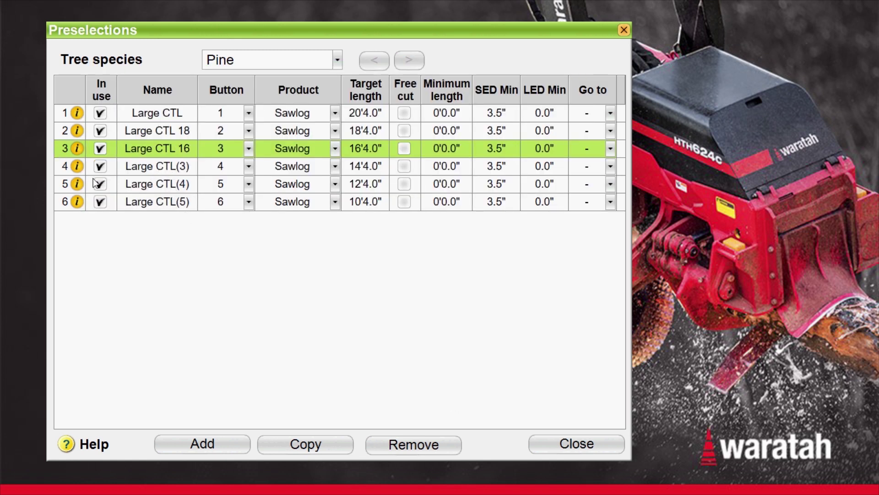
click(78, 167)
click(307, 135)
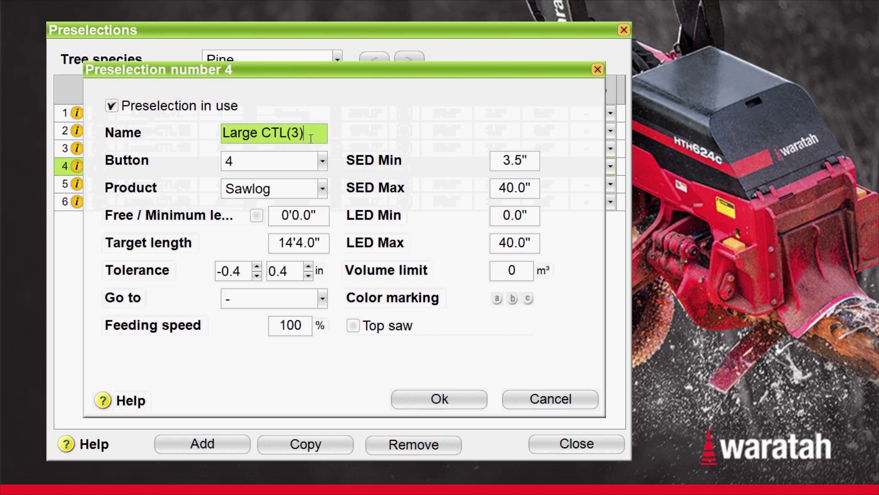
- Rename preselections 4 and 5 to Large CTL 14 and Large CTL 12
key(BackSpace)
key(BackSpace)
key(BackSpace)
text(14)
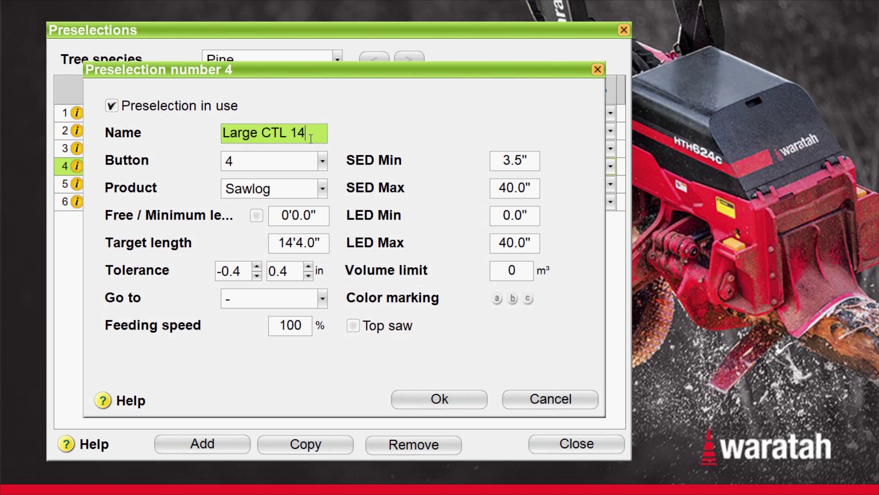
click(426, 400)
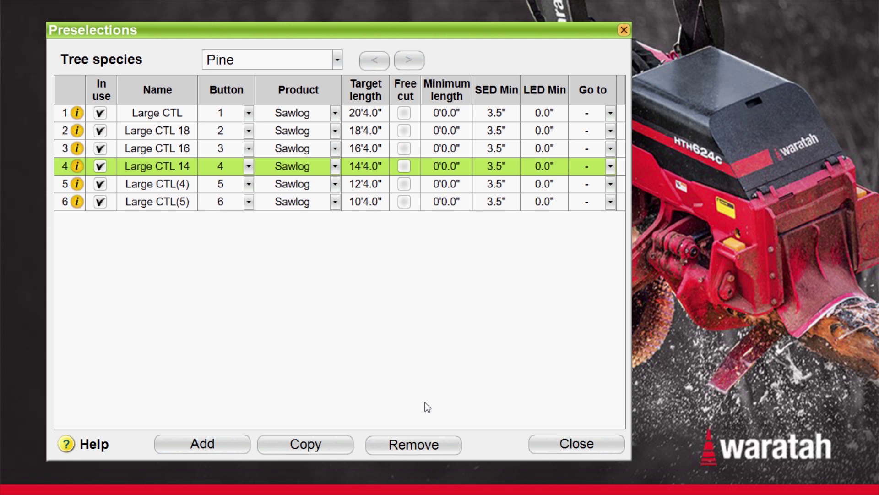
click(77, 184)
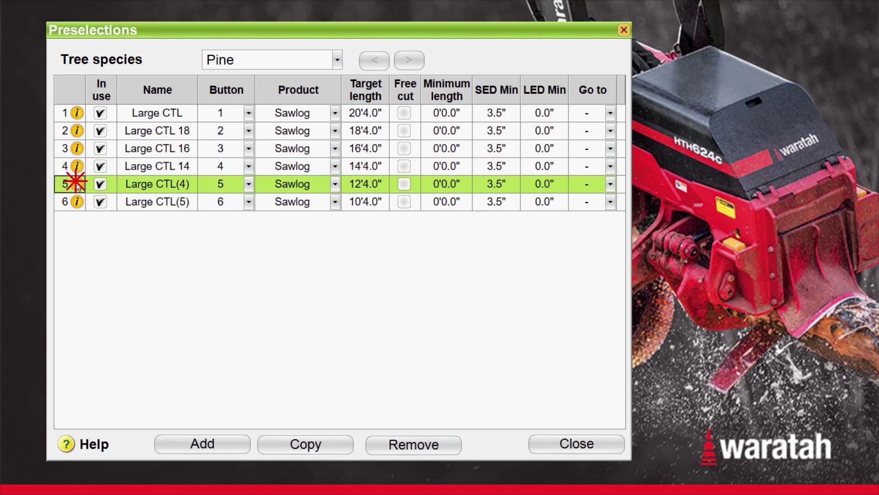
click(310, 133)
click(310, 133)
key(BackSpace)
key(BackSpace)
key(BackSpace)
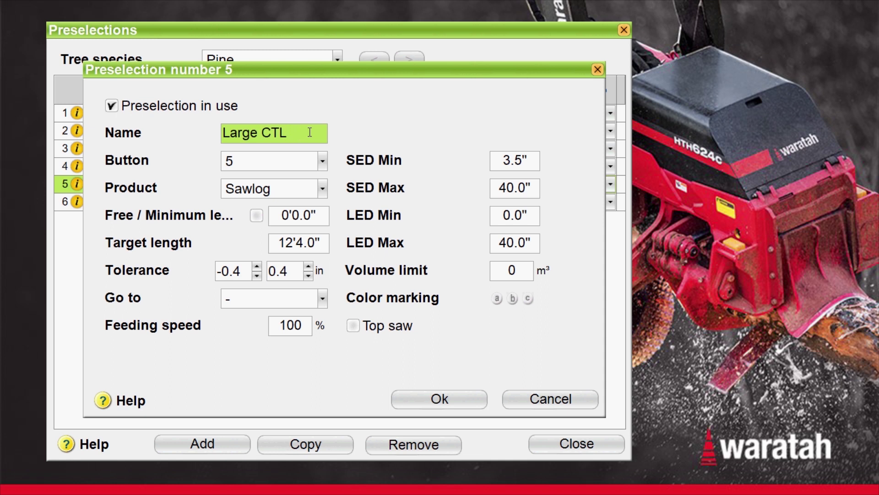
text(12)
click(431, 396)
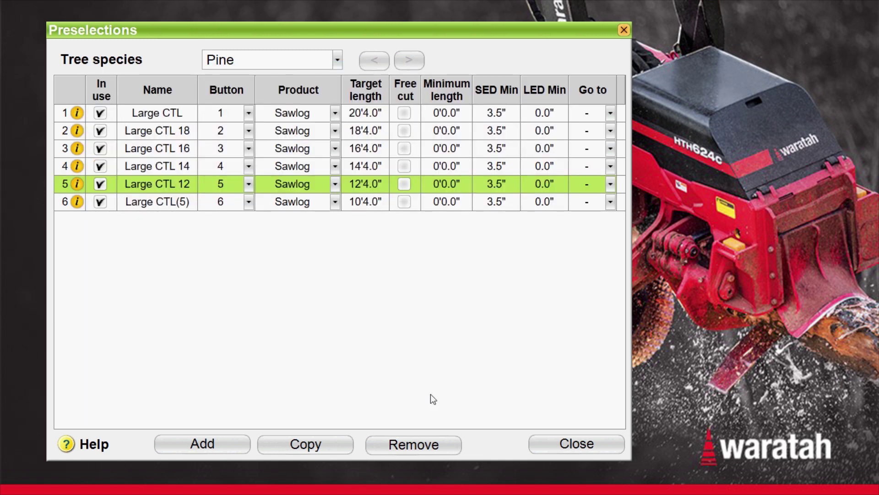
- Rename preselection 6 from Large CTL(5) to Large CTL 10
click(73, 200)
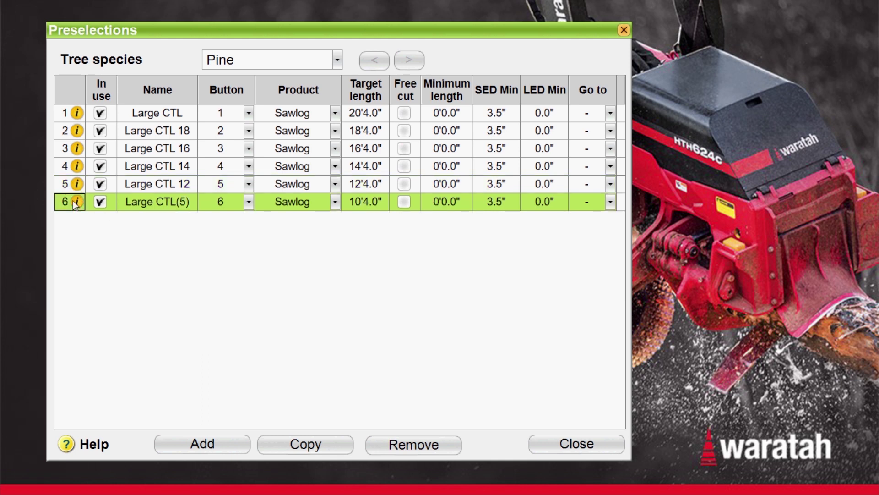
click(73, 200)
triple_click(310, 133)
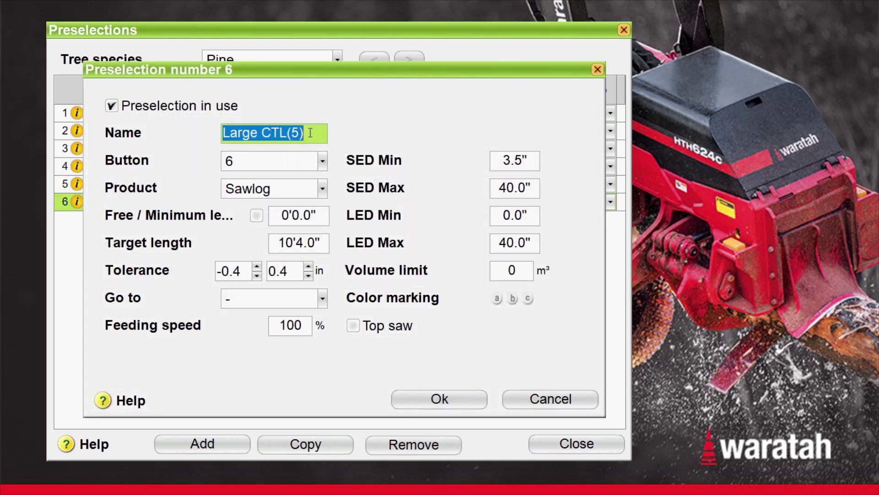
click(311, 132)
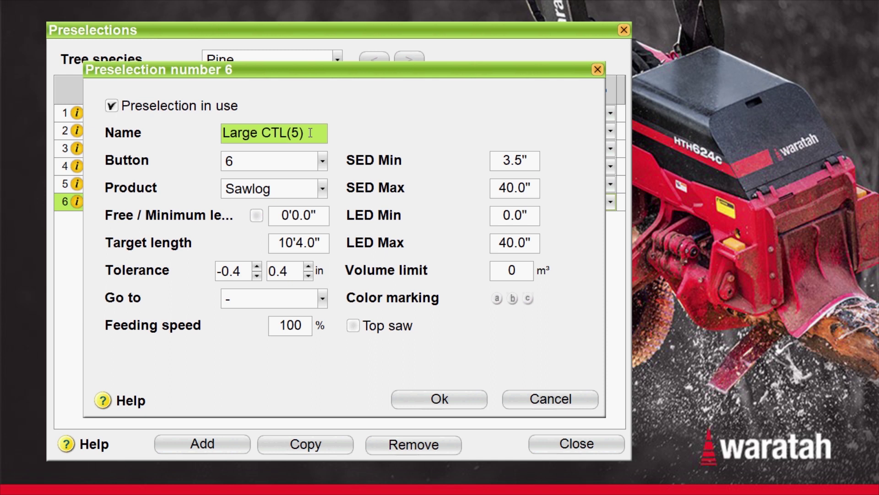
key(BackSpace)
key(BackSpace)
key(BackSpace)
text(10)
click(435, 397)
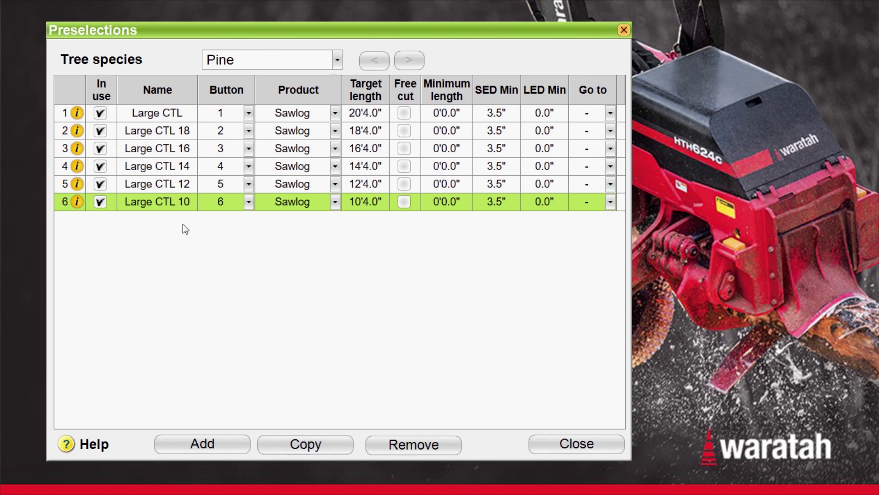
- Append 20 to preselection 1's name, making it Large CTL 20, and close the Preselections list
click(81, 112)
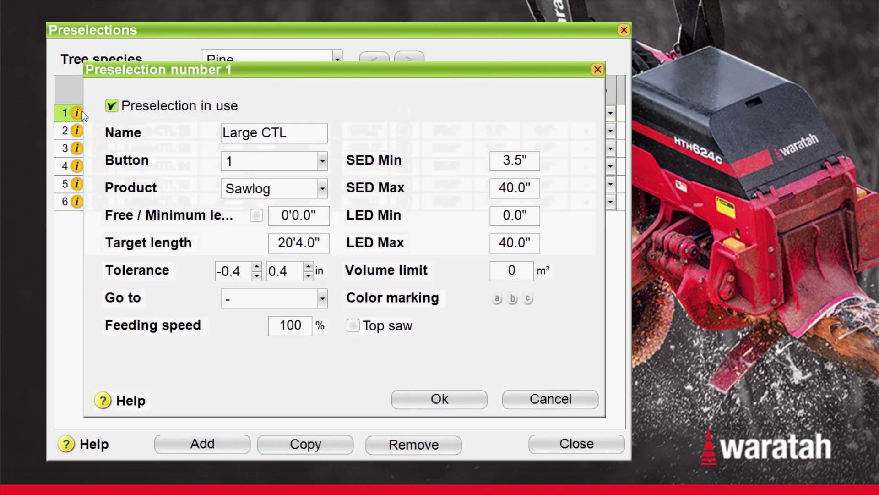
click(305, 133)
click(305, 132)
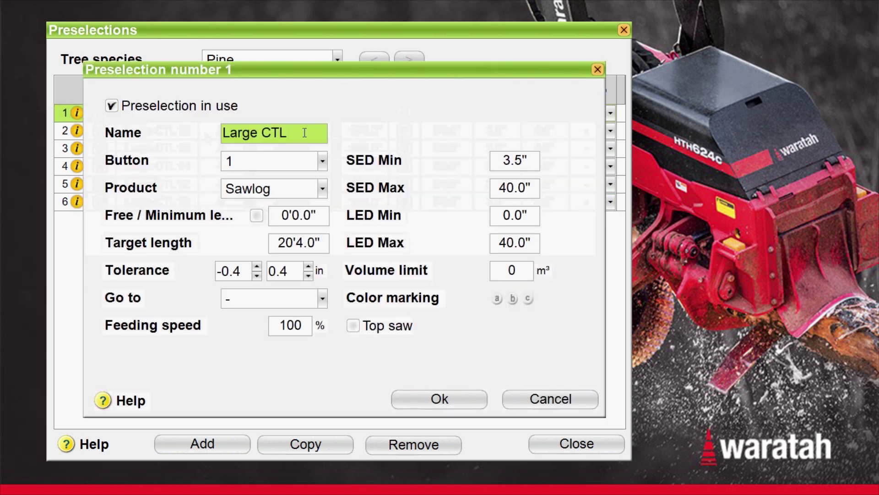
text(20)
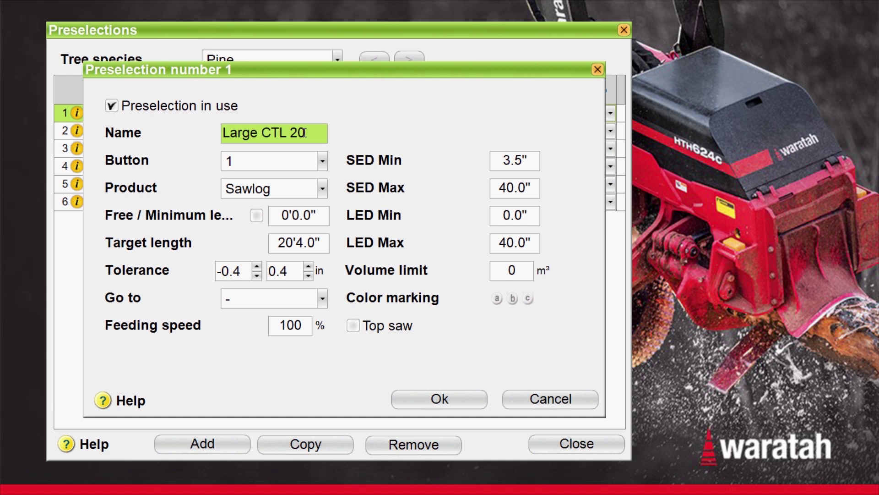
click(444, 395)
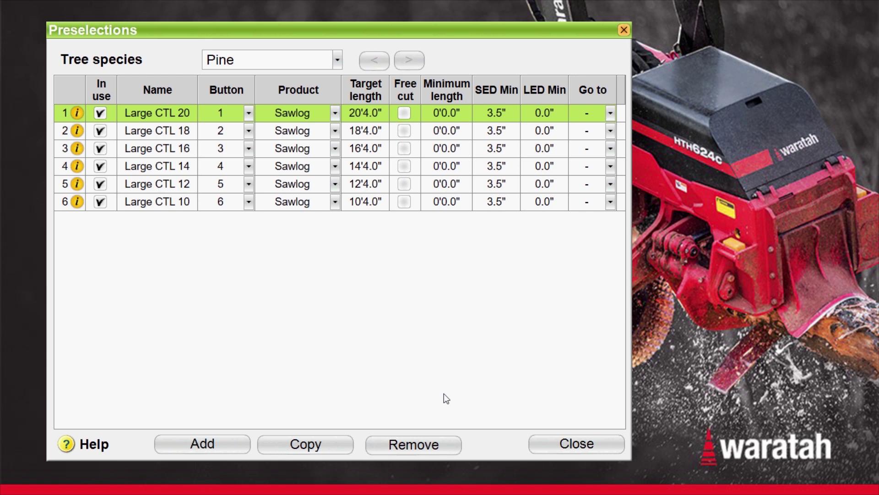
click(542, 440)
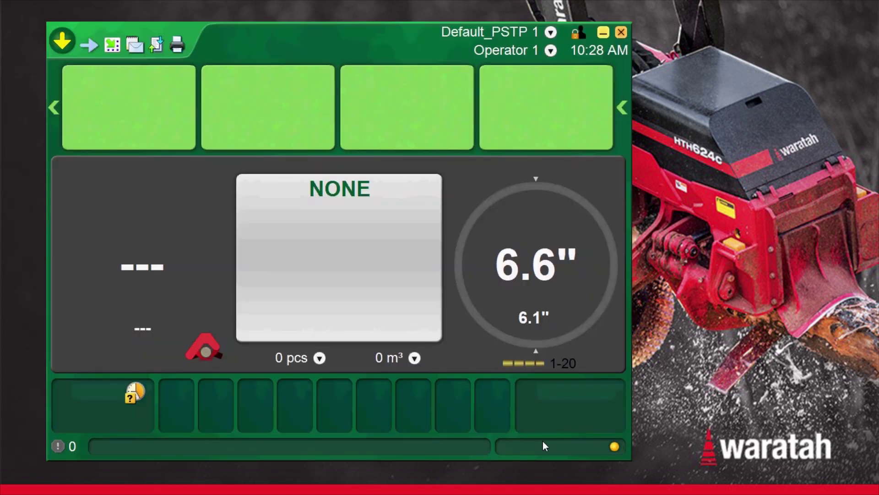
click(62, 42)
- In Tree species settings, copy Pine three times, confirming each copy
mouse_move(99, 63)
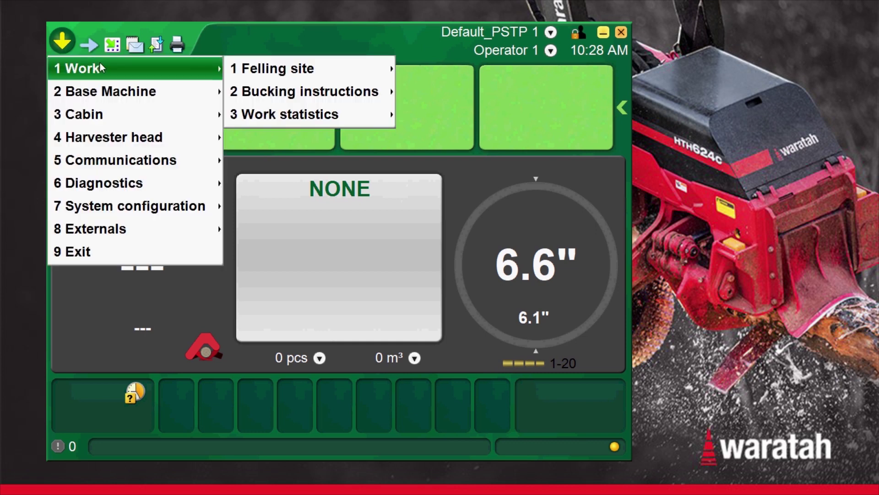
mouse_move(268, 91)
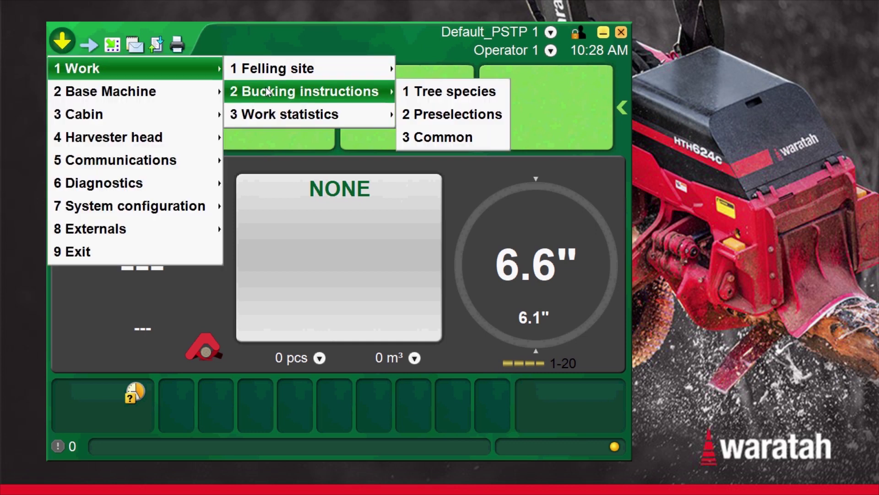
click(417, 91)
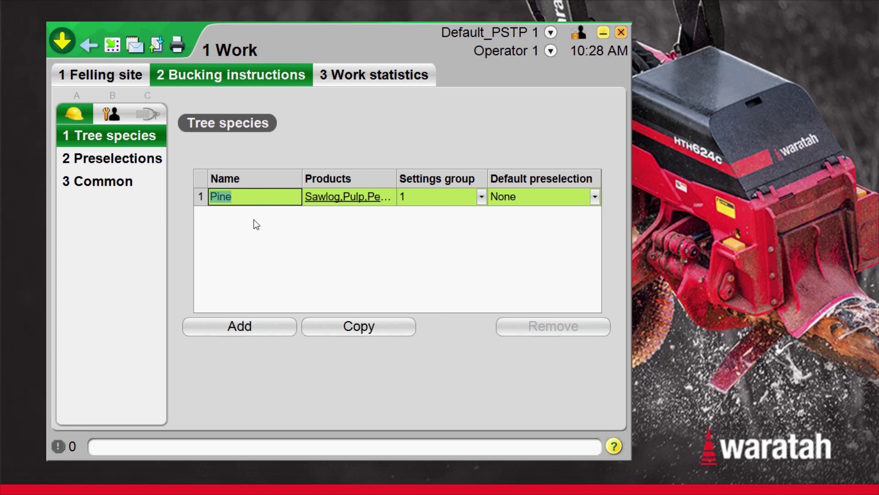
click(352, 327)
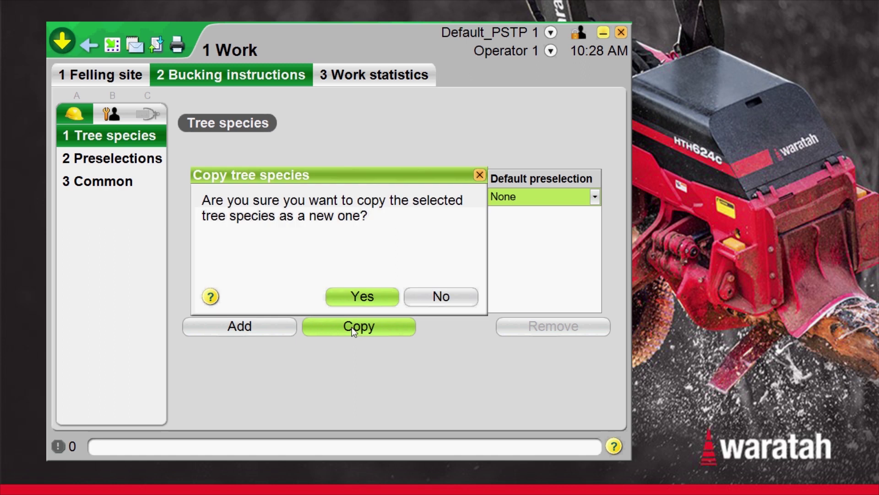
click(351, 301)
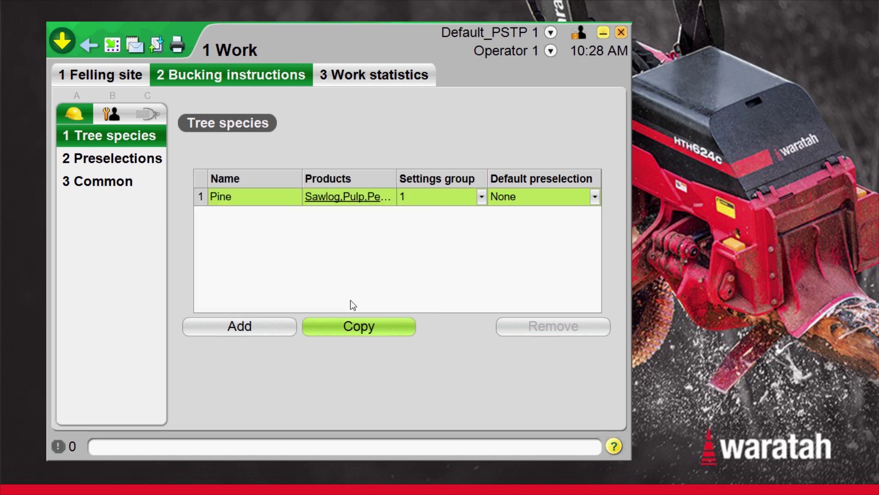
click(345, 327)
click(354, 296)
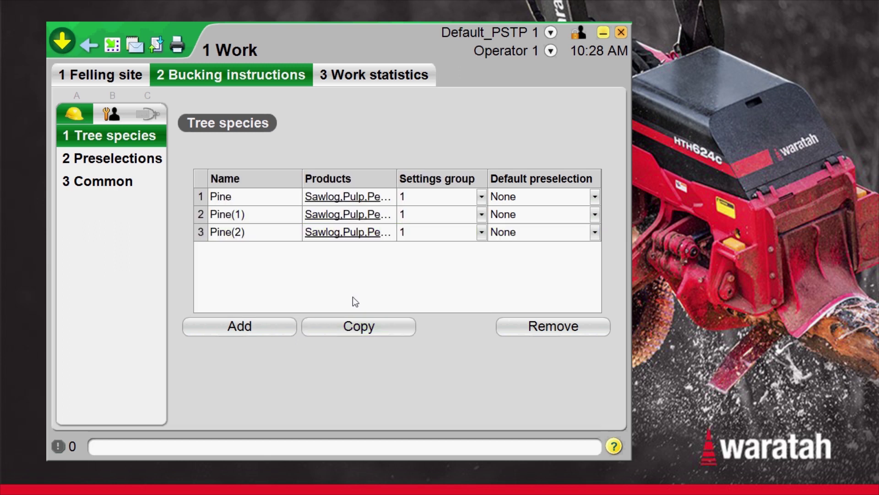
click(353, 327)
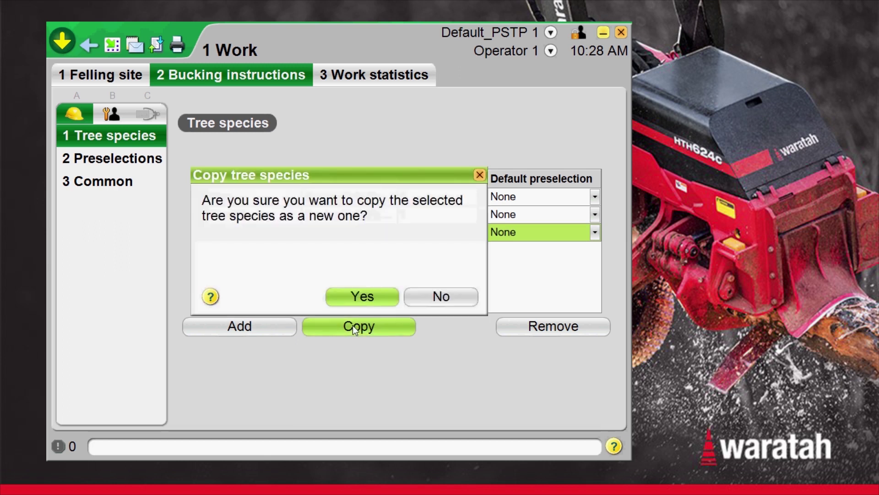
click(361, 300)
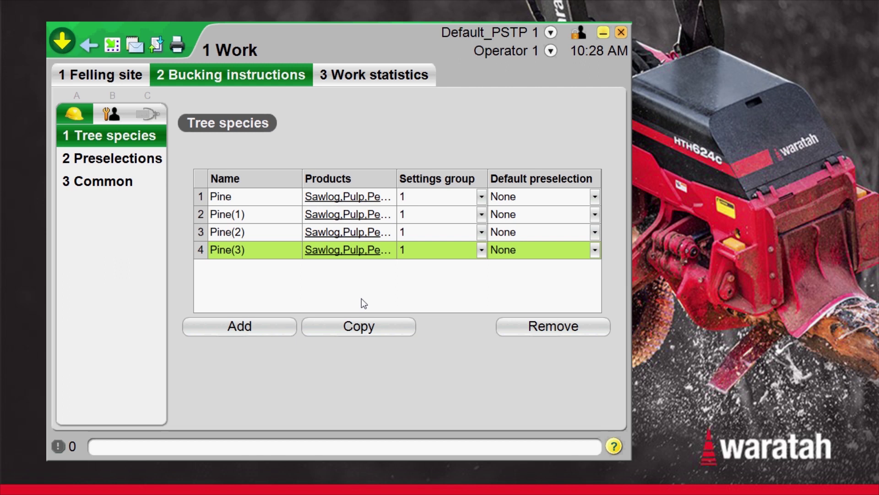
- Rename the three copied species entries to Spruce, Balsam and Fir
double_click(259, 215)
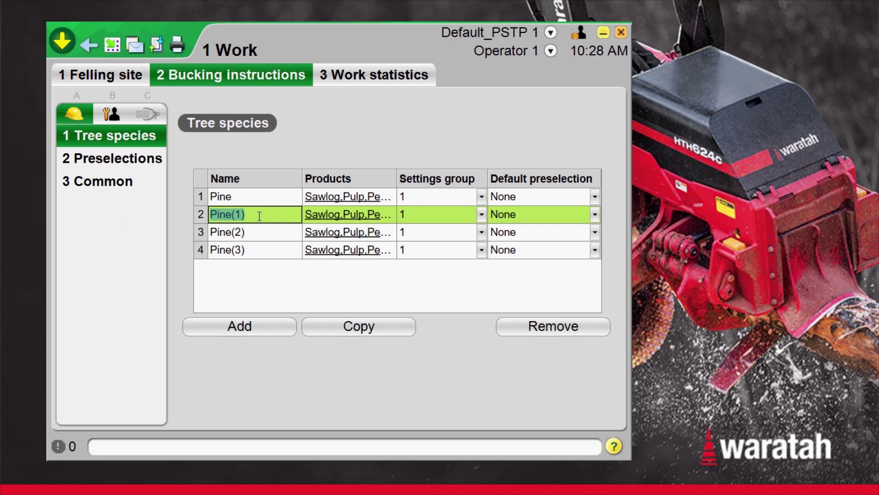
text(Spruce)
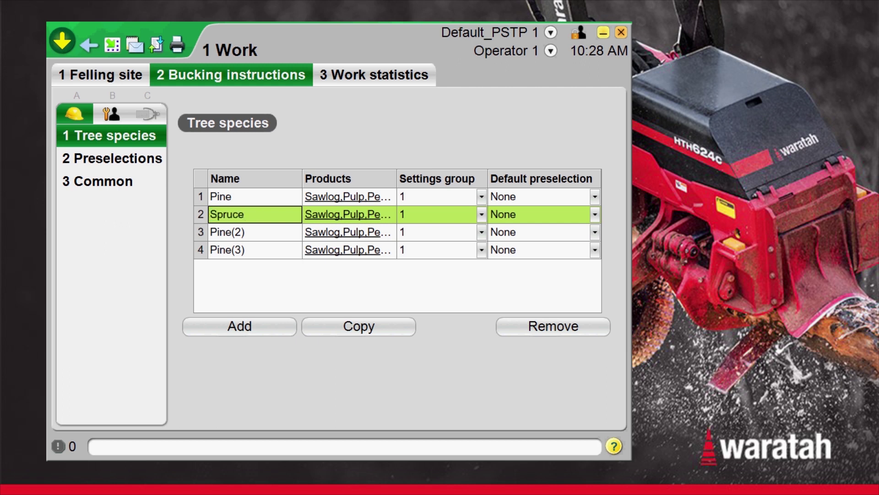
double_click(259, 232)
text(Balsam)
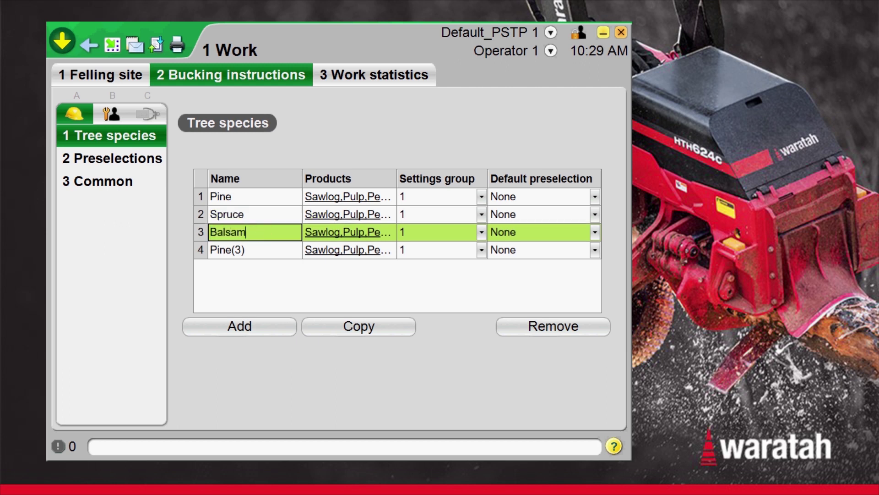
double_click(259, 249)
text(Fir)
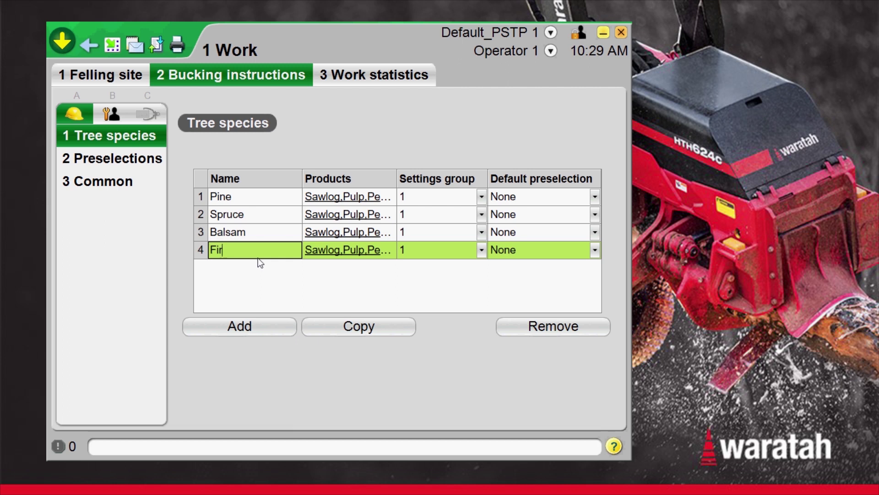
- Assign Spruce, Balsam and Fir to settings groups 2, 3 and 4
click(481, 213)
click(471, 242)
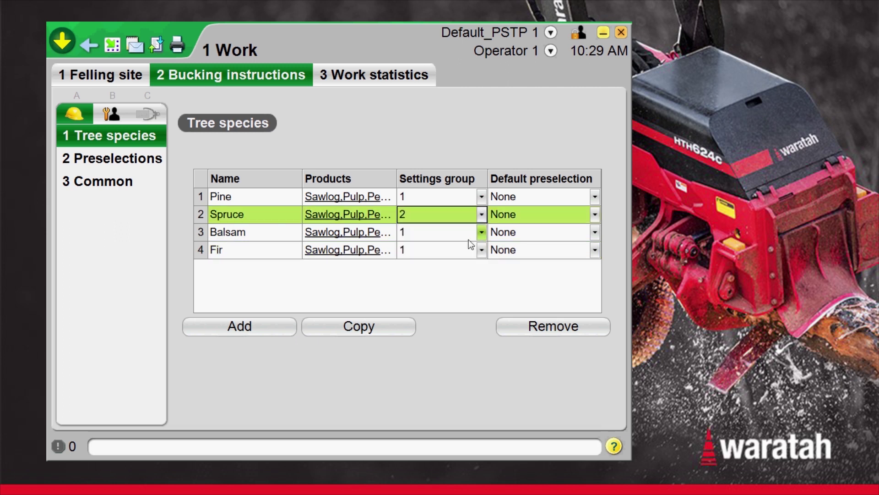
click(481, 232)
click(468, 273)
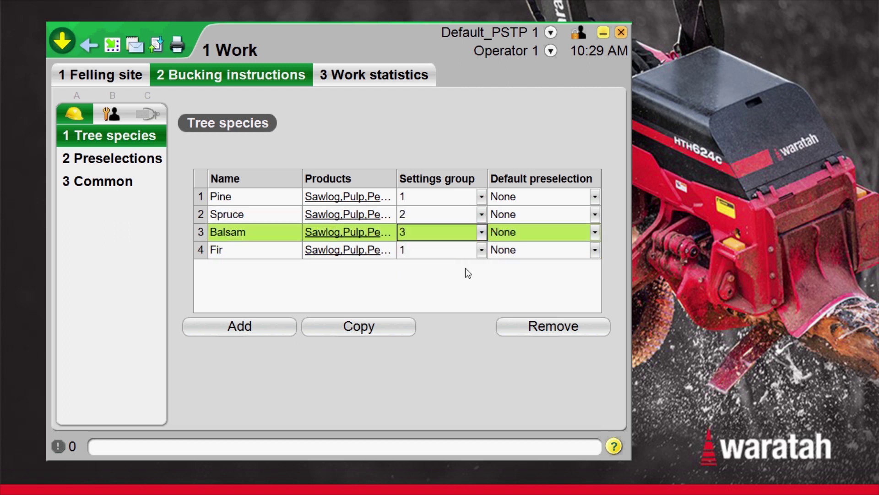
click(481, 250)
click(466, 300)
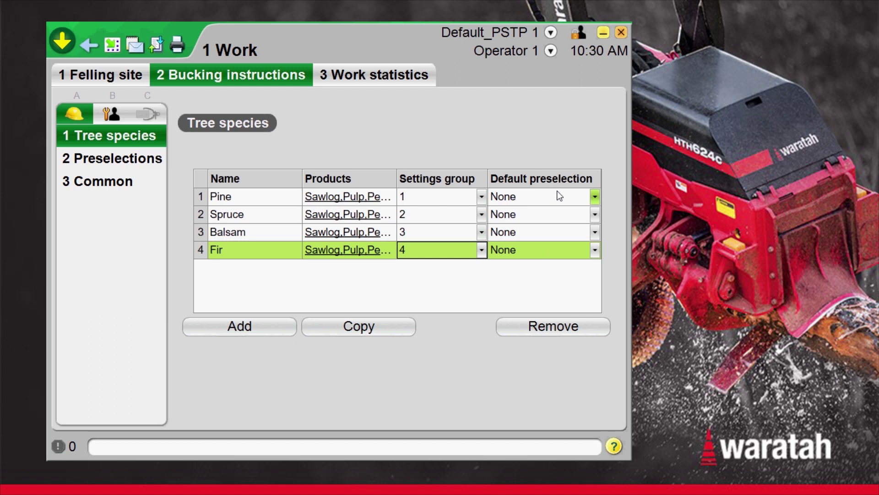
- Set Pine's default preselection to Large CTL 20 and Spruce's to Large CTL 16
click(595, 198)
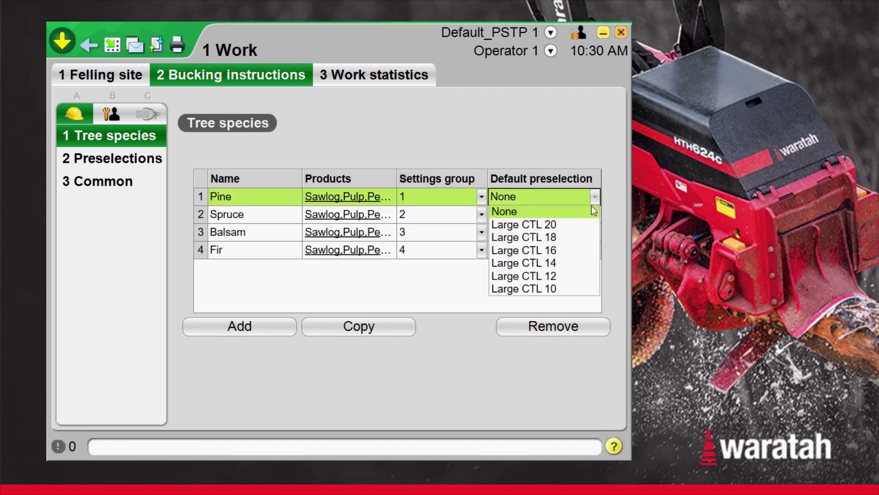
click(589, 232)
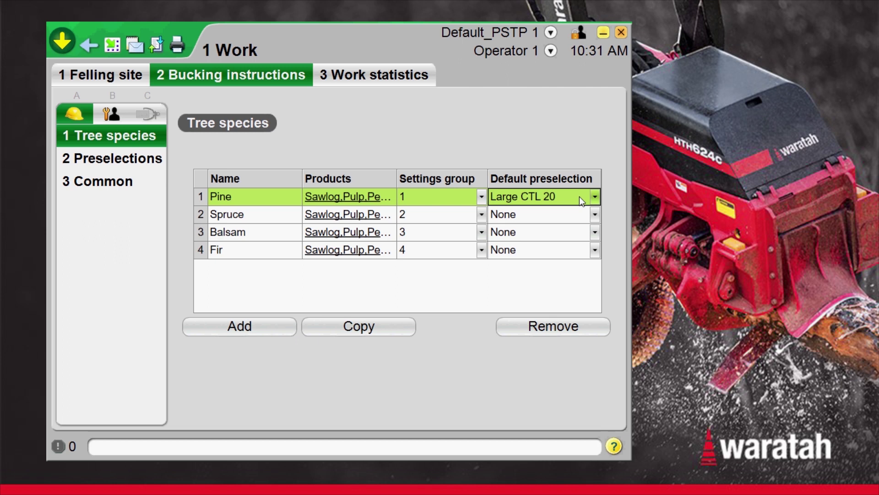
click(595, 214)
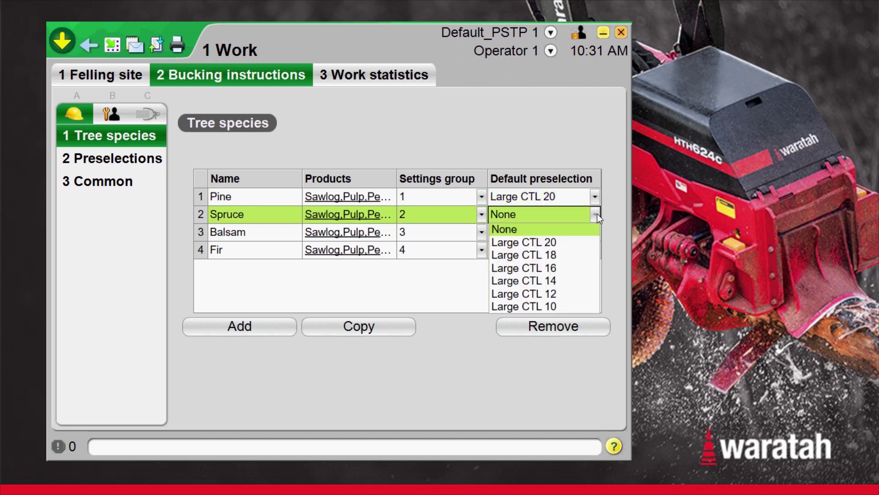
click(578, 268)
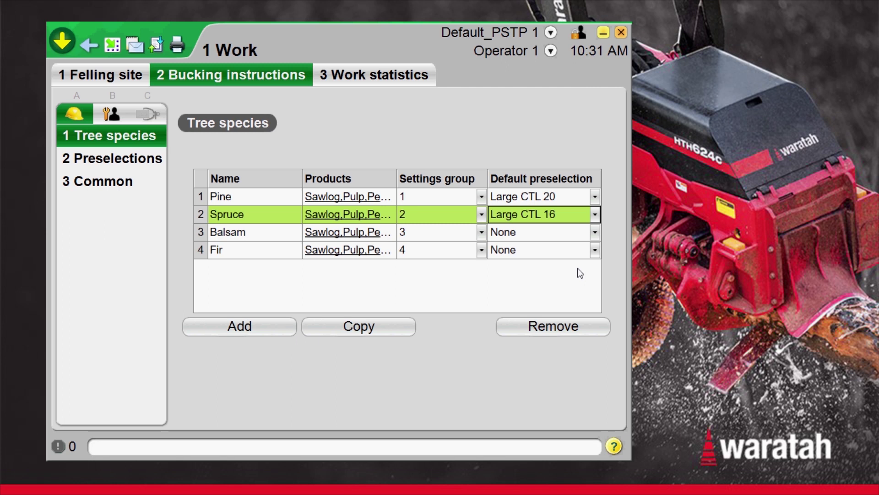
- Reset Spruce's and Pine's default preselections to None and return to the main work screen
click(594, 213)
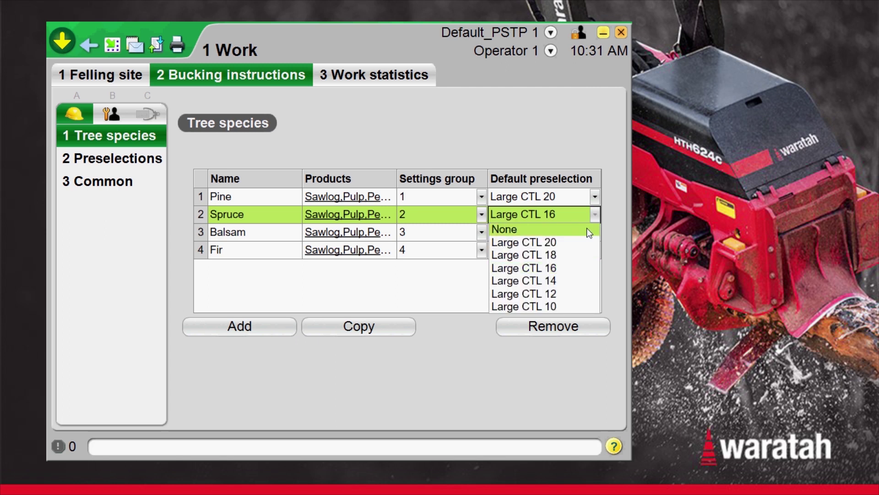
click(589, 229)
click(594, 197)
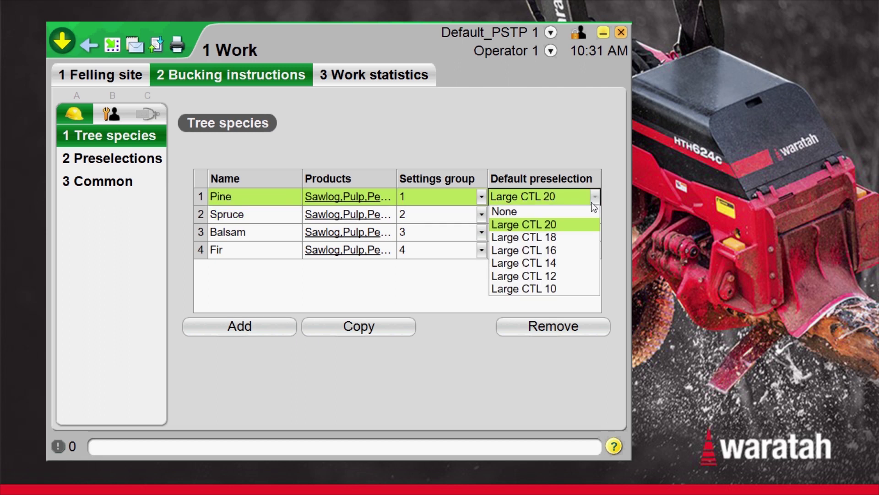
click(590, 208)
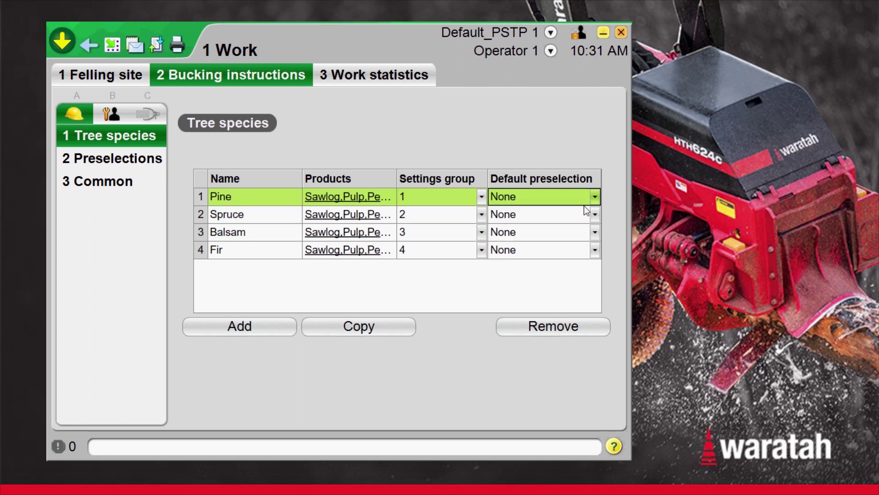
click(88, 46)
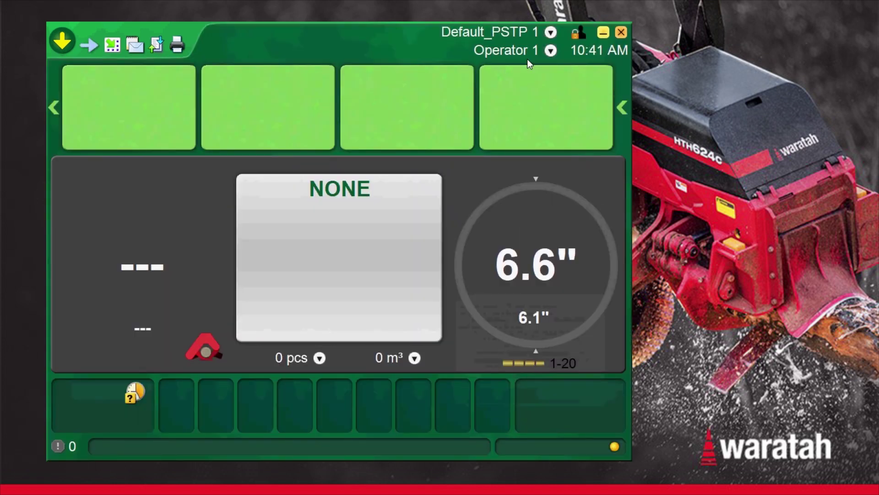
click(551, 32)
click(479, 97)
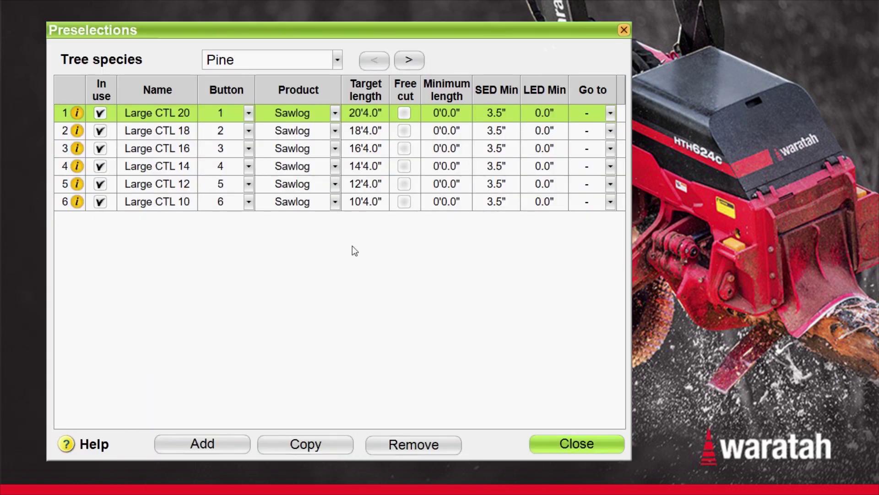
click(338, 65)
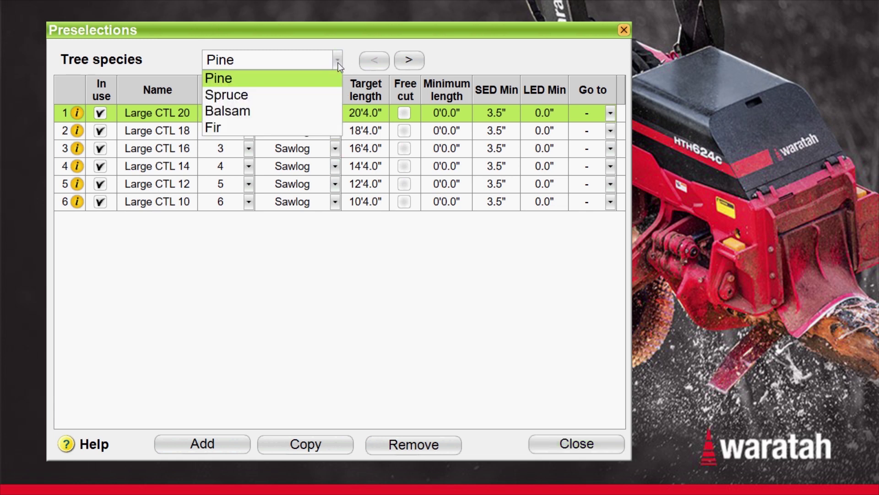
click(323, 96)
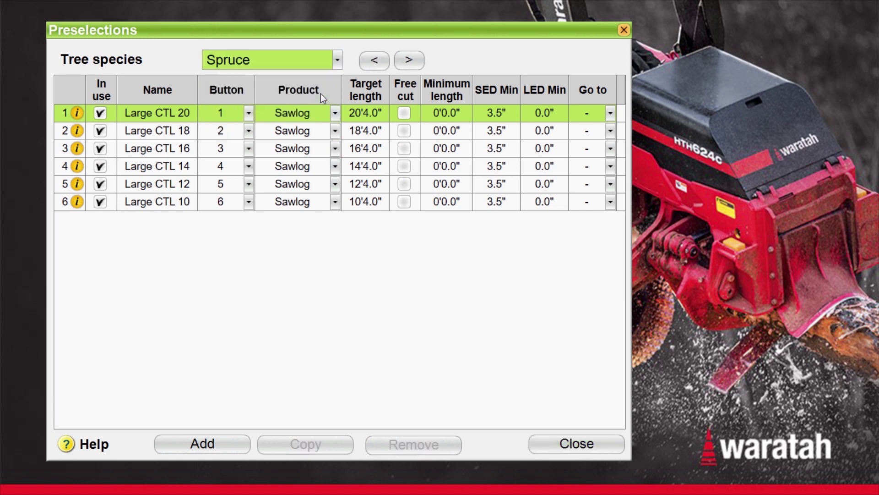
click(336, 64)
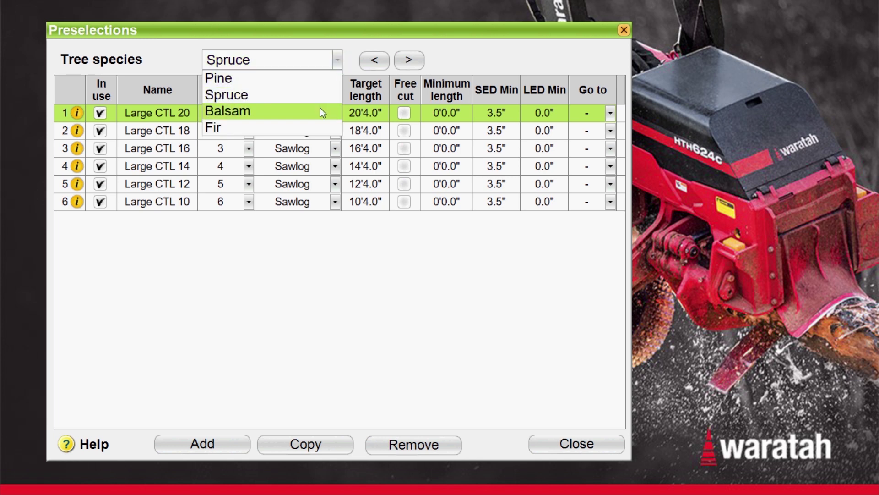
click(321, 111)
click(338, 65)
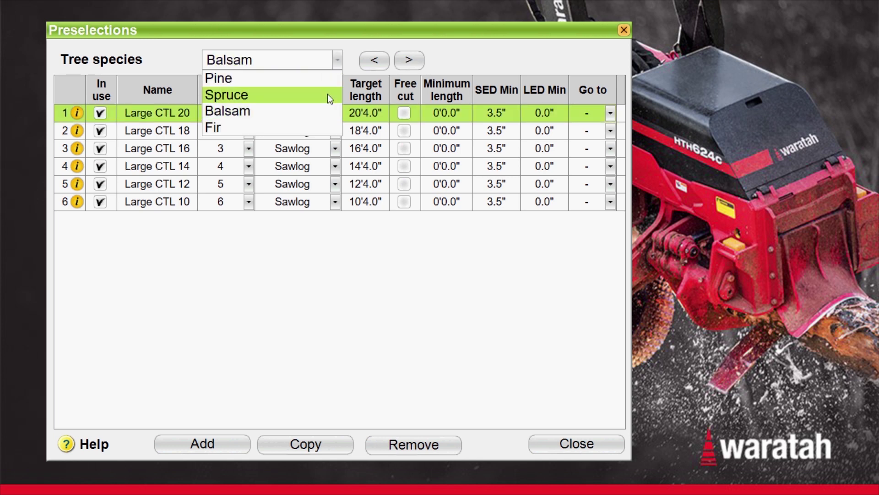
click(320, 128)
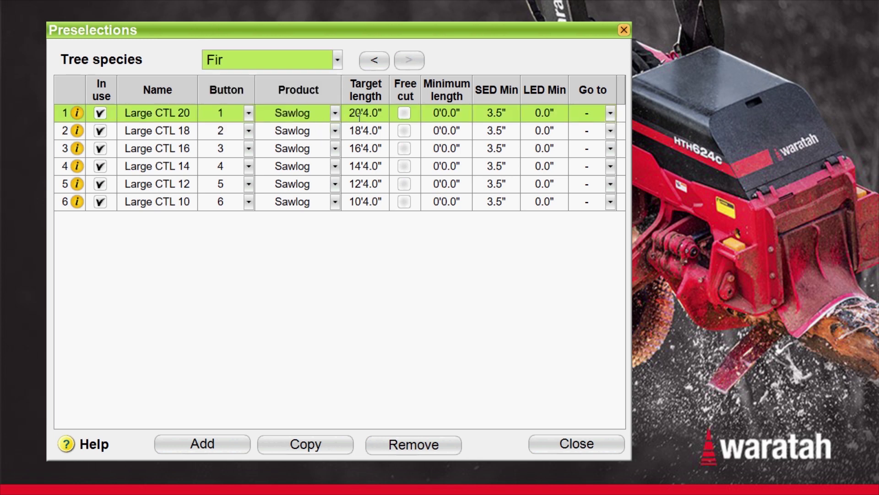
click(341, 64)
click(331, 76)
click(554, 447)
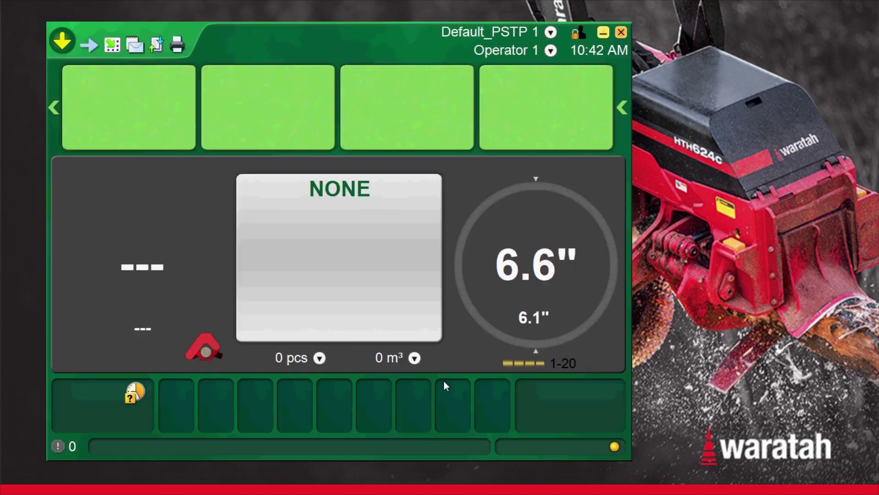